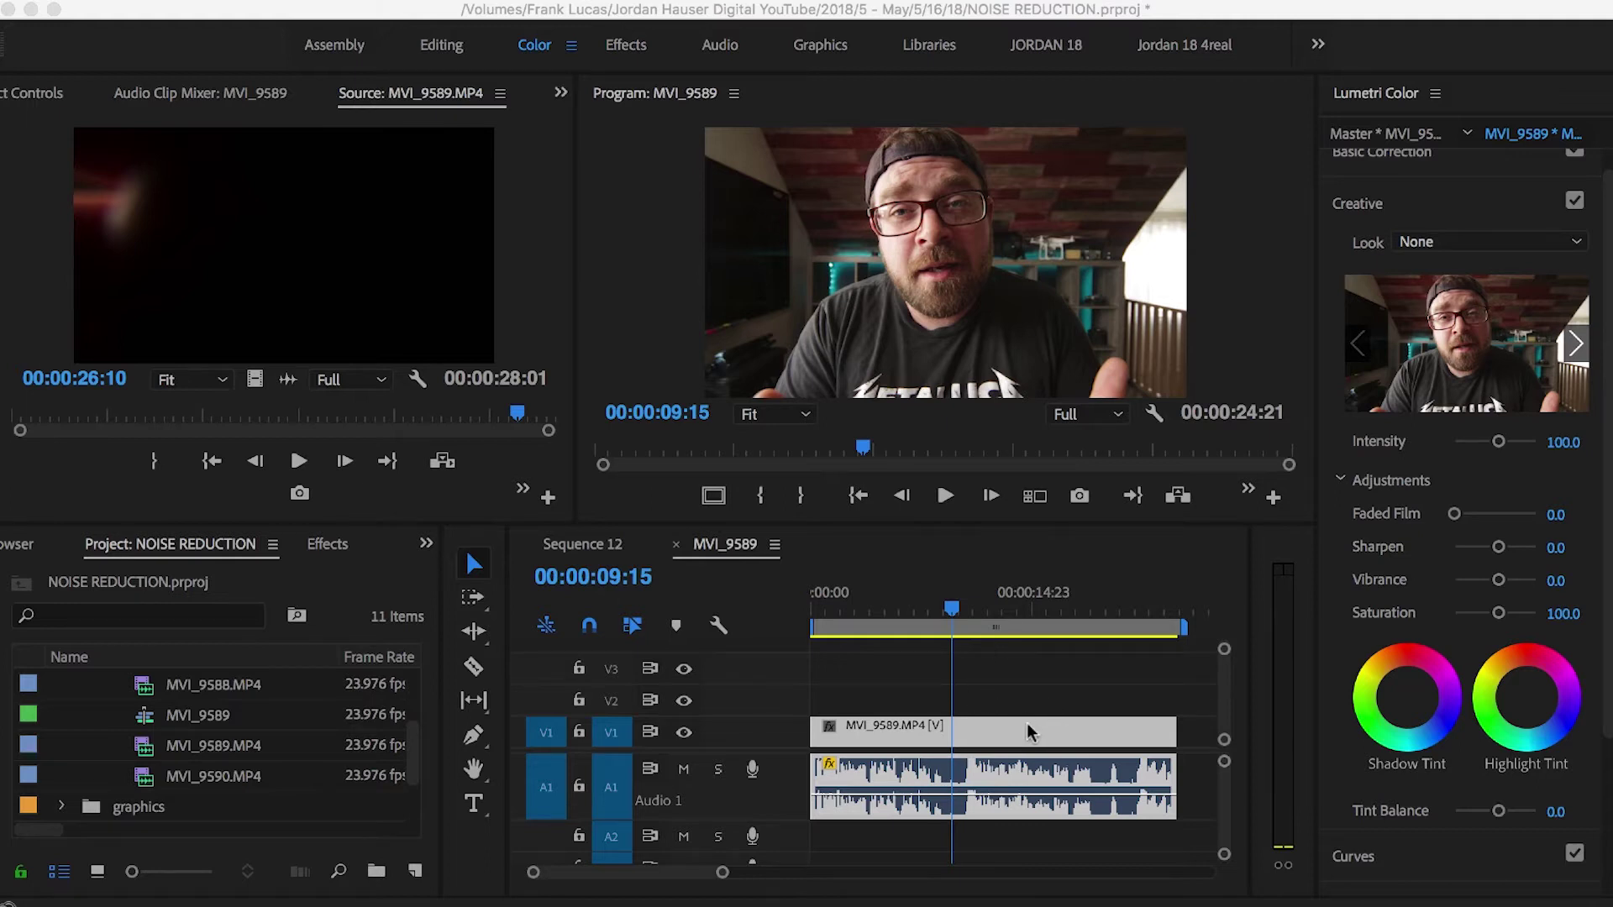
- Play the original MVI_9589 clip from about 00:00:04:03 to hear its background noise
click(926, 606)
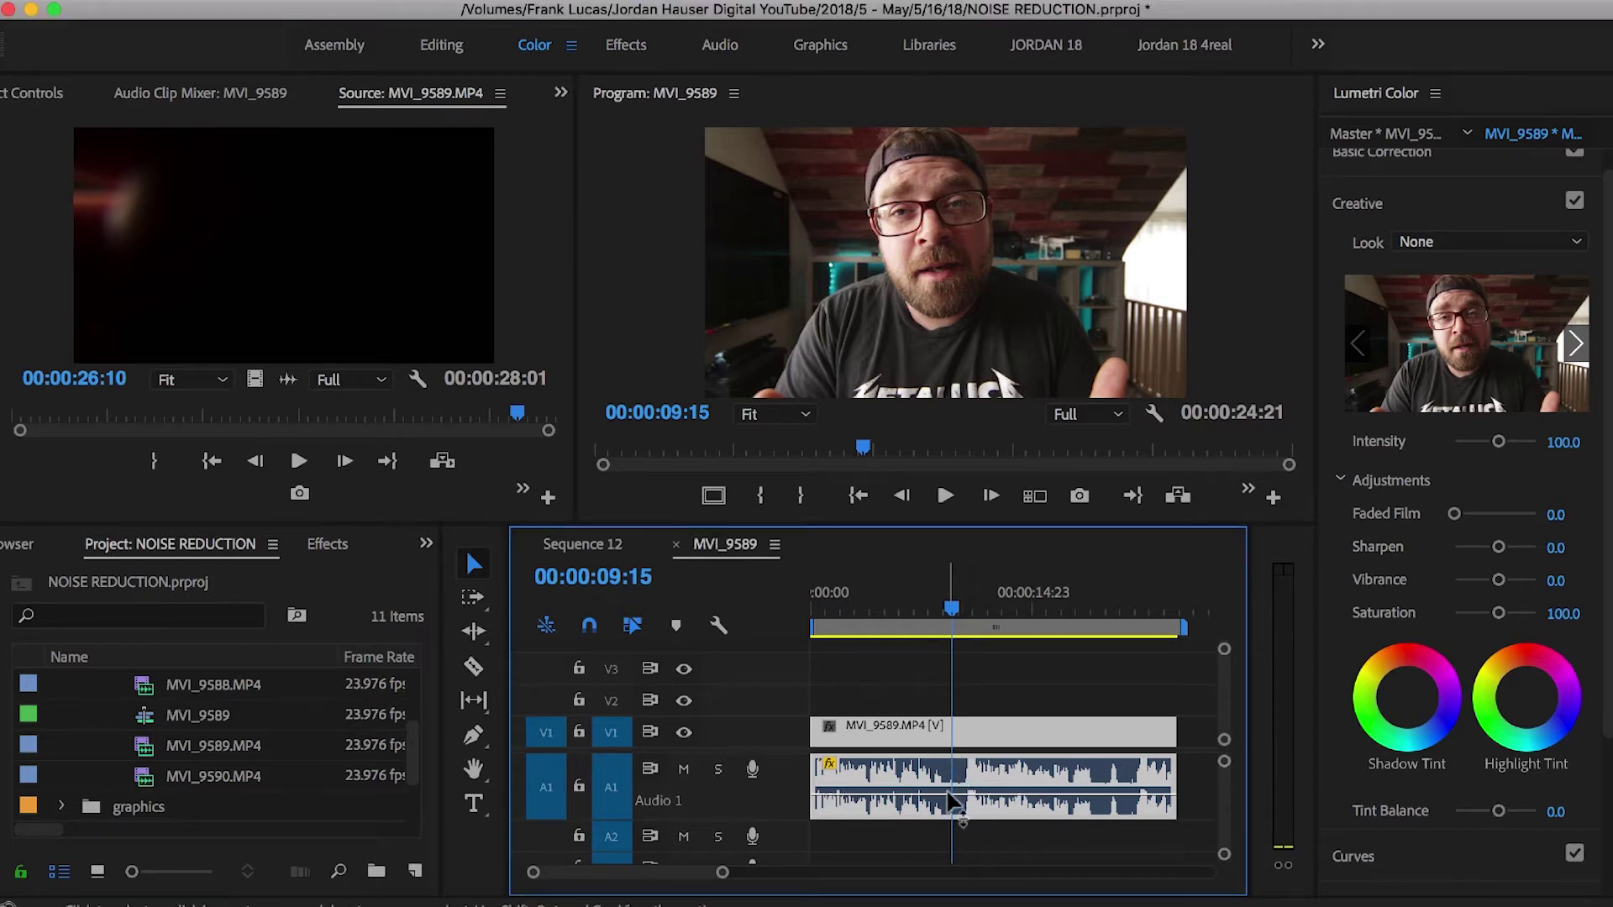
click(875, 607)
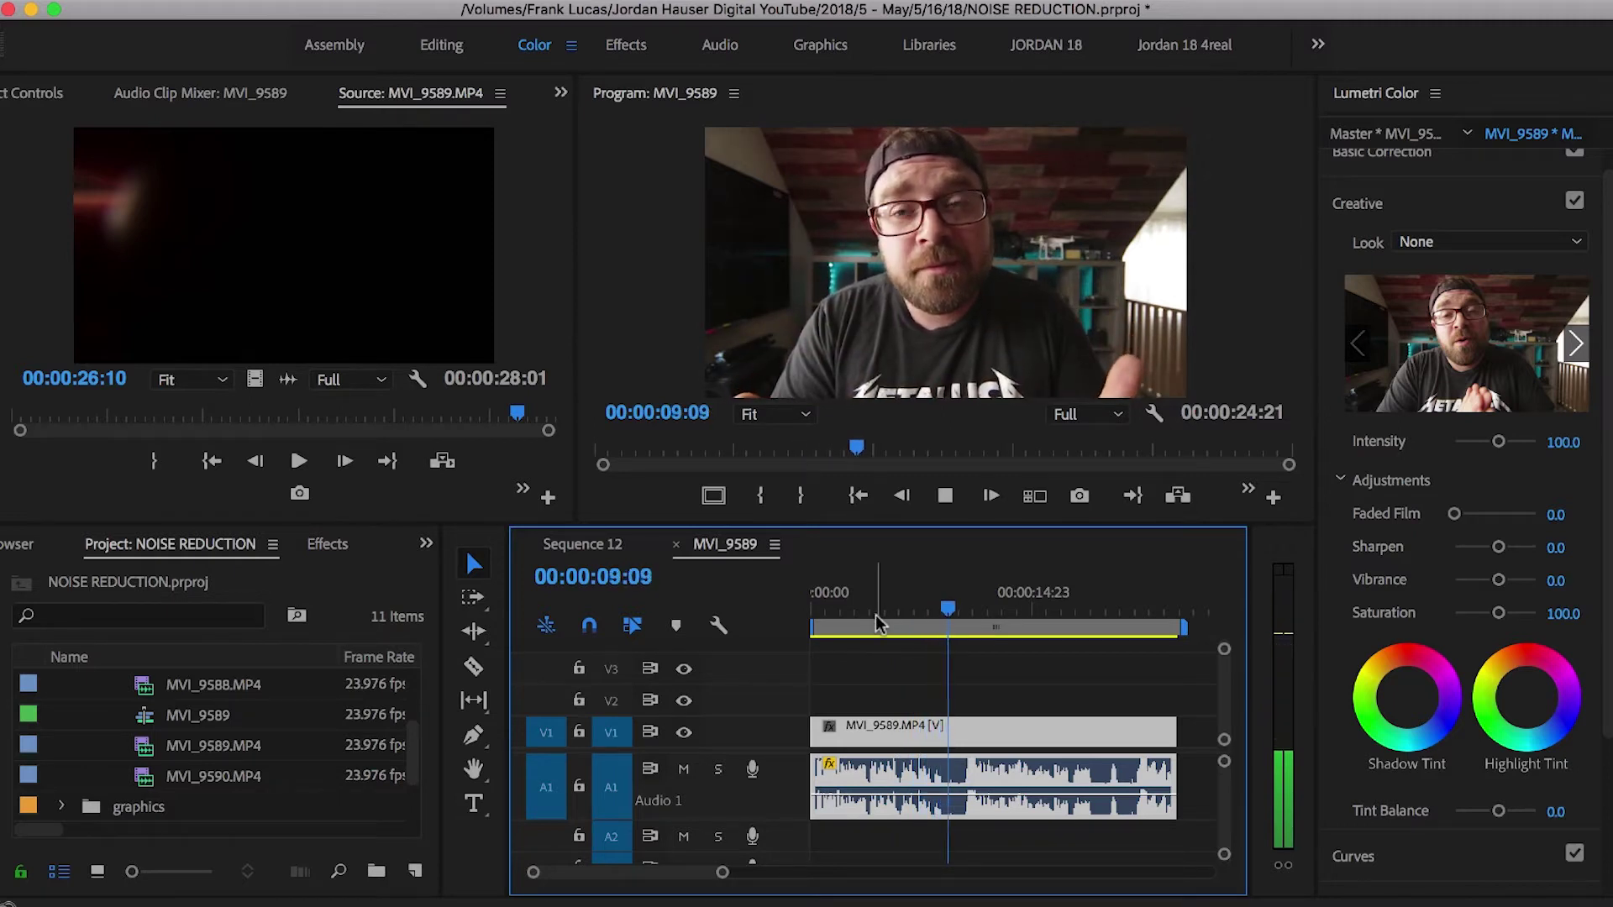
key(space)
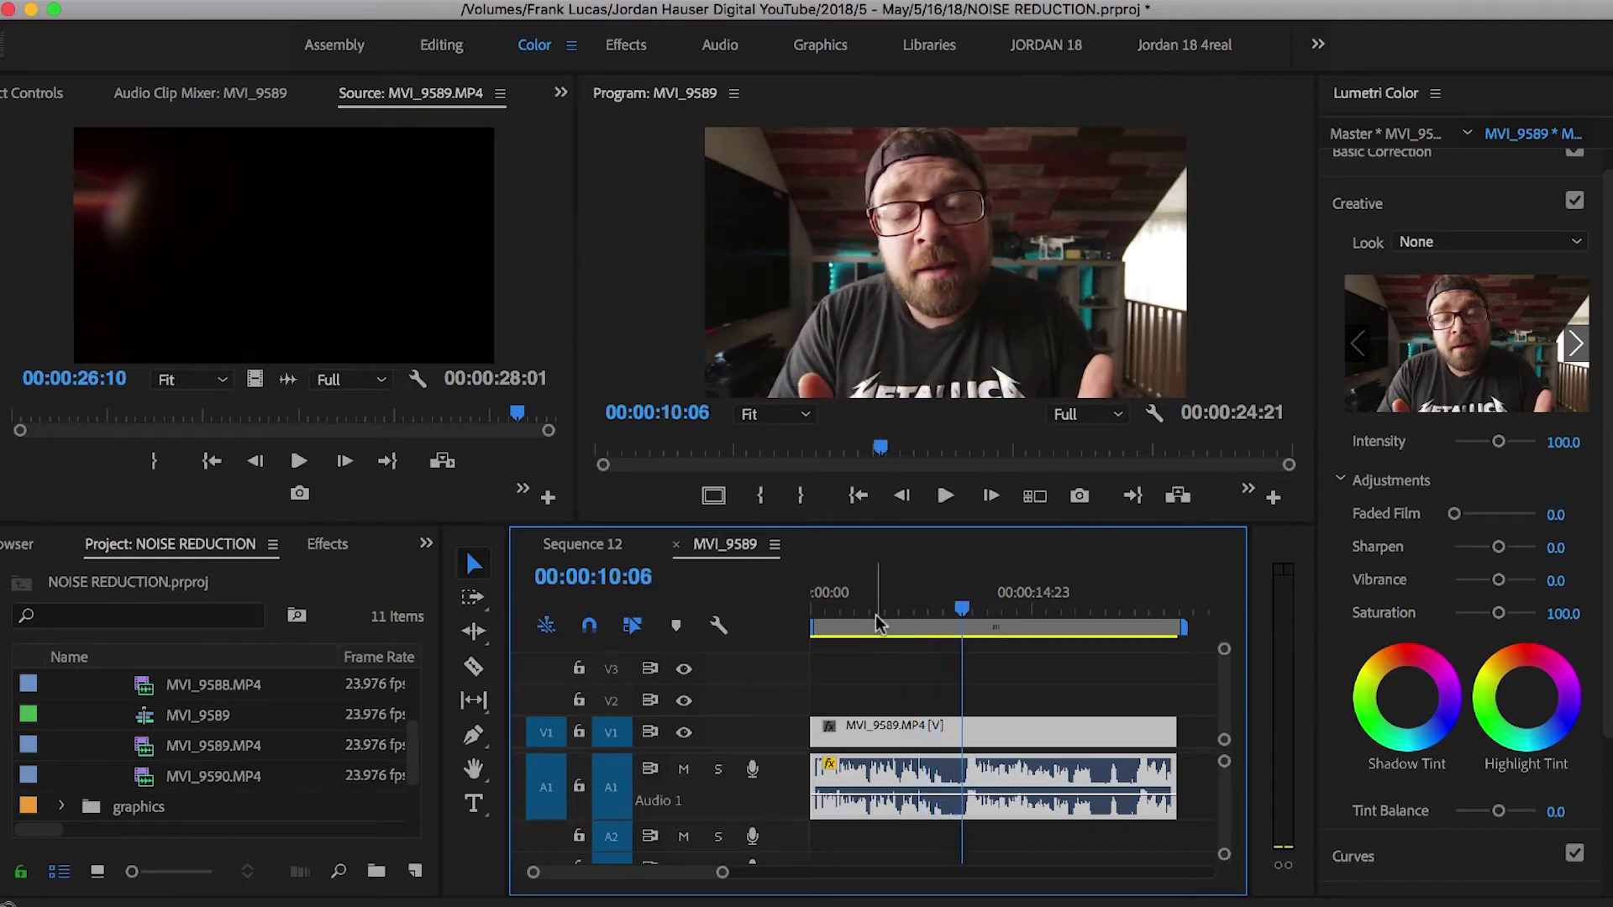
- Send the A1 audio clip to Adobe Audition with Edit Clip In Adobe Audition
right_click(984, 776)
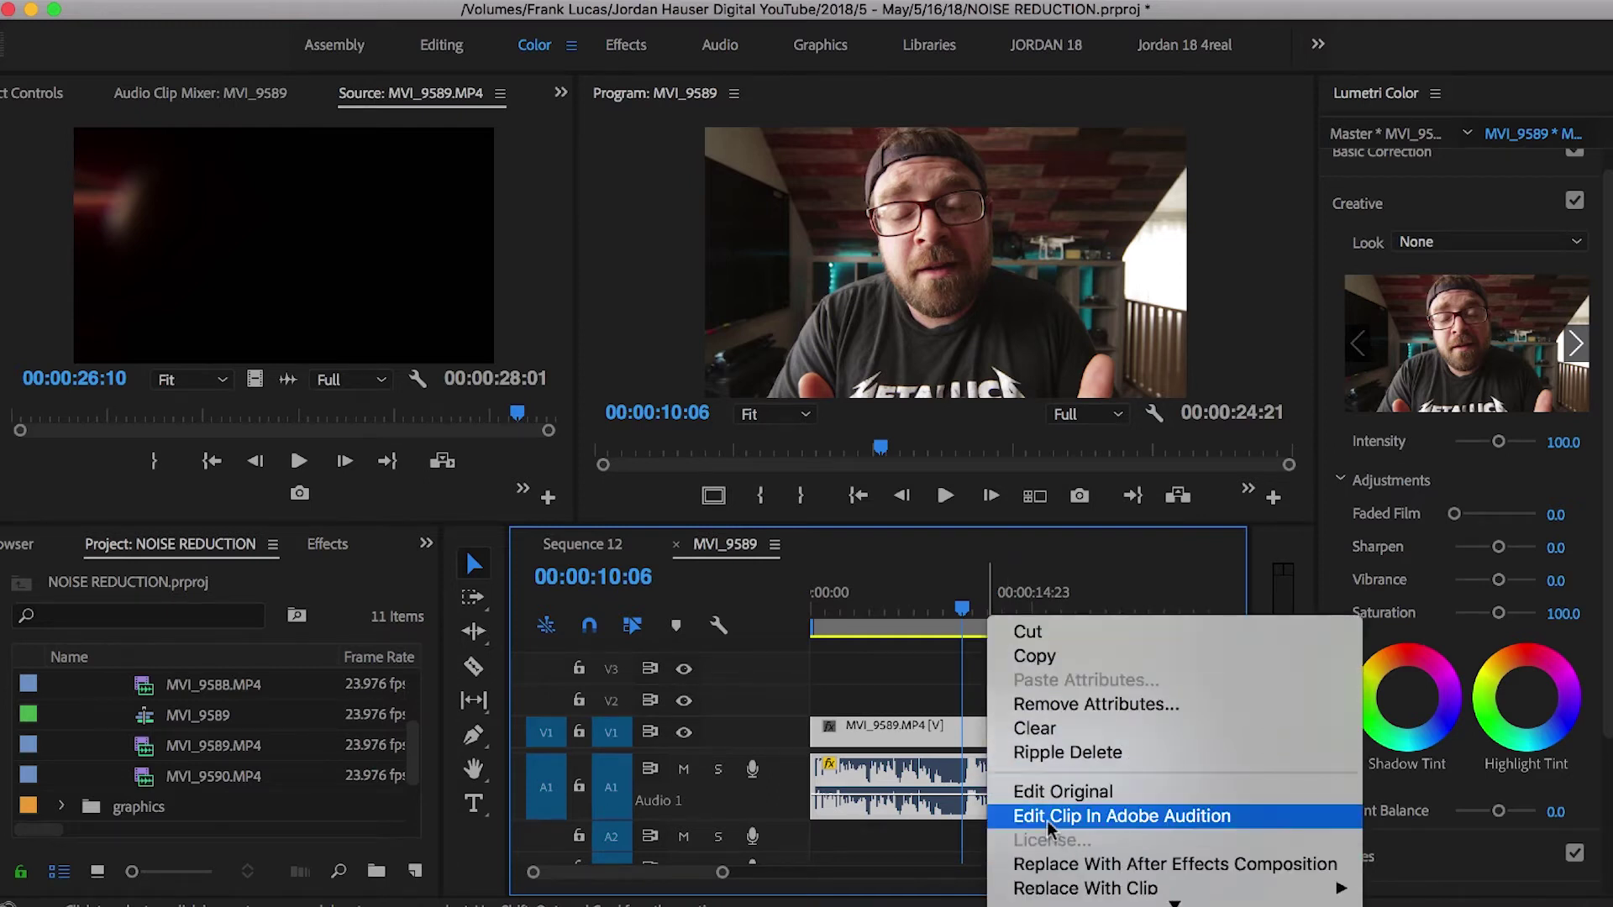
click(1175, 818)
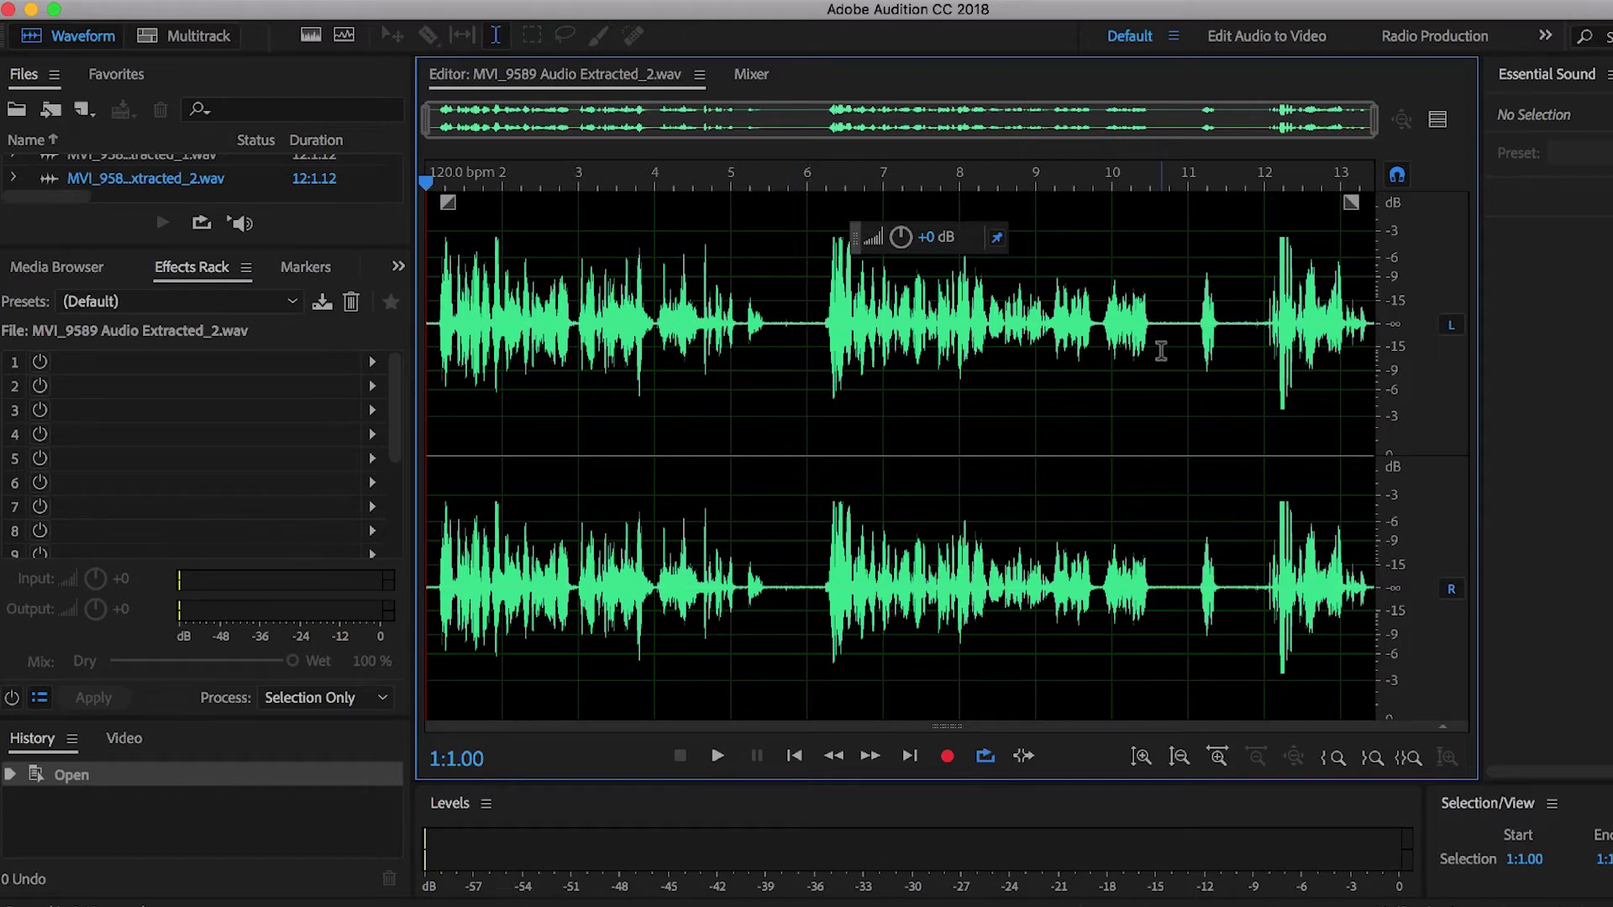
- Capture a noise print from the quiet gap near 10 seconds, then select the entire file
drag(1160, 351, 1184, 357)
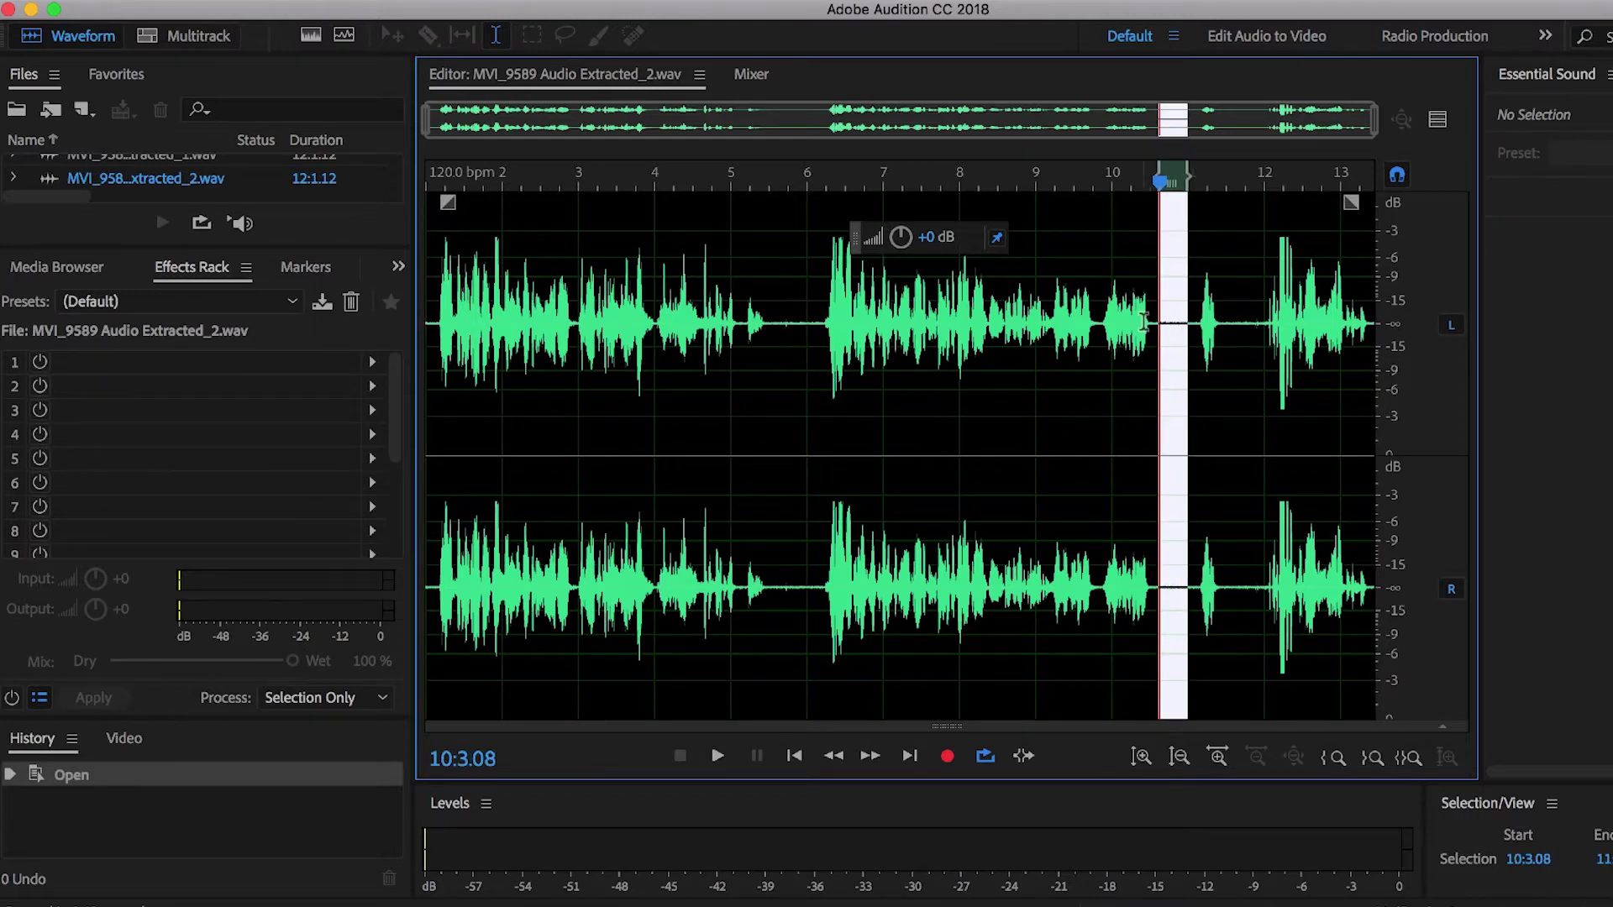
key(space)
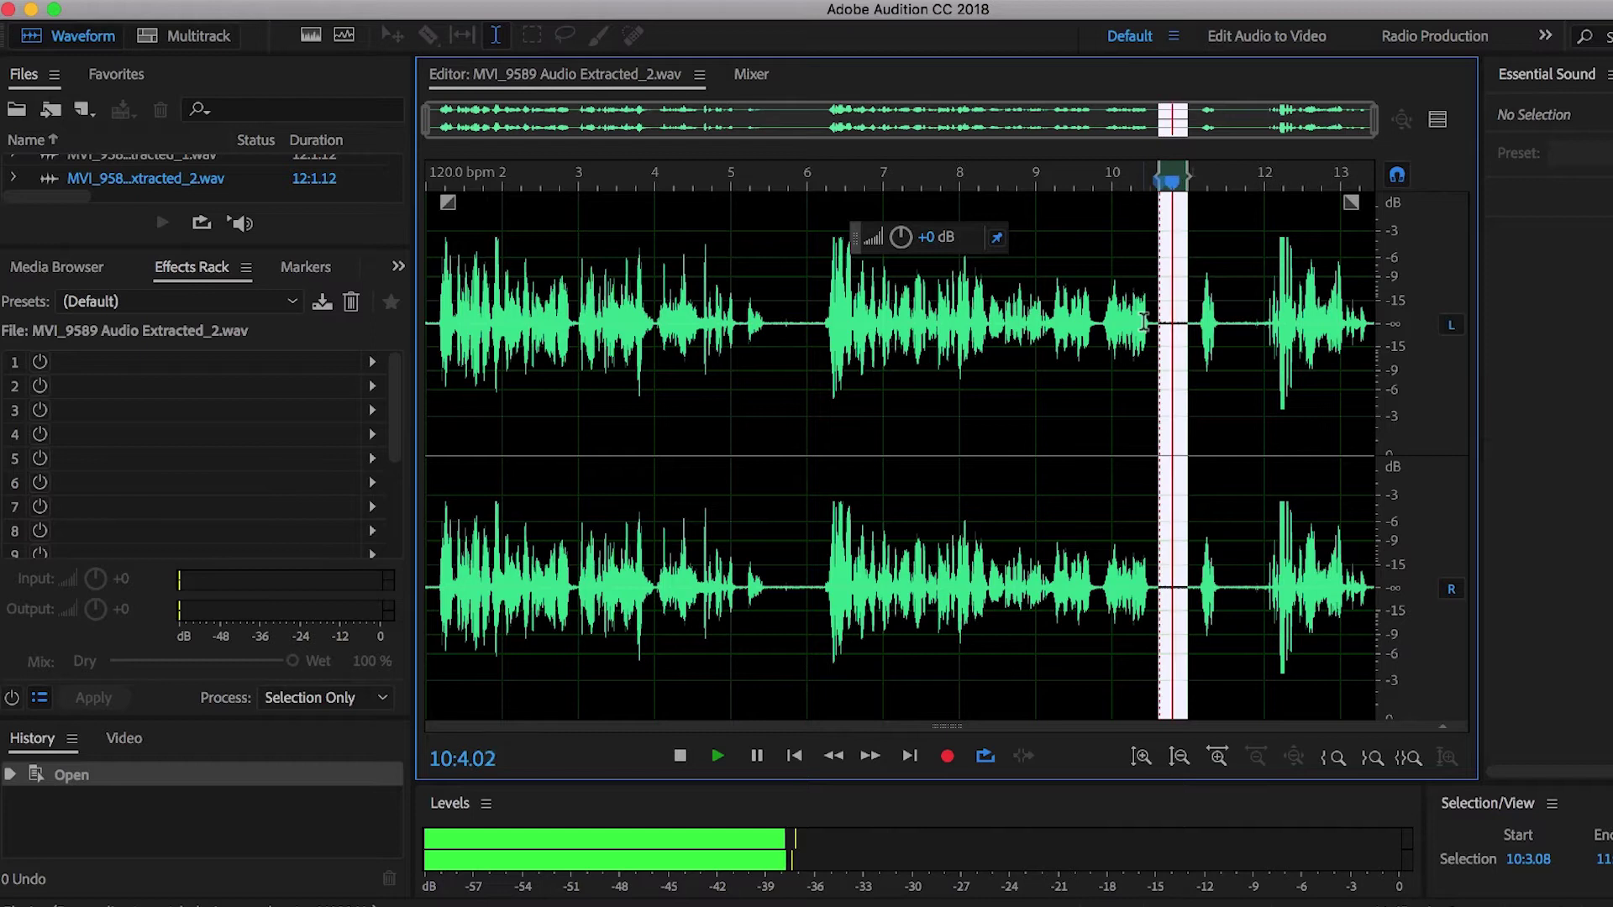
key(space)
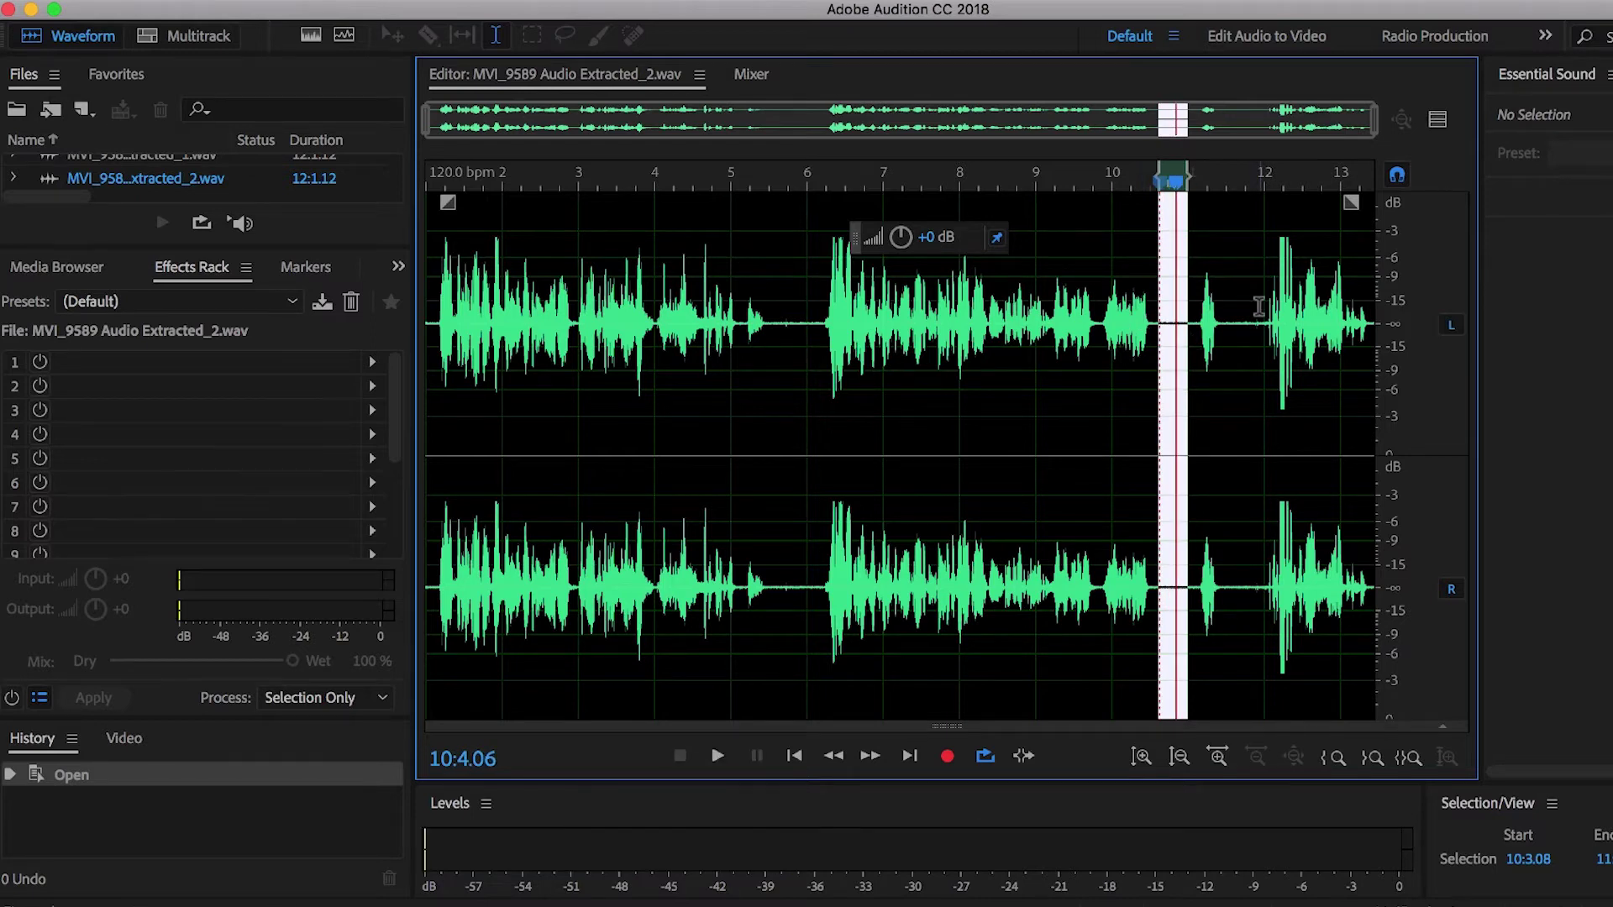
right_click(1175, 320)
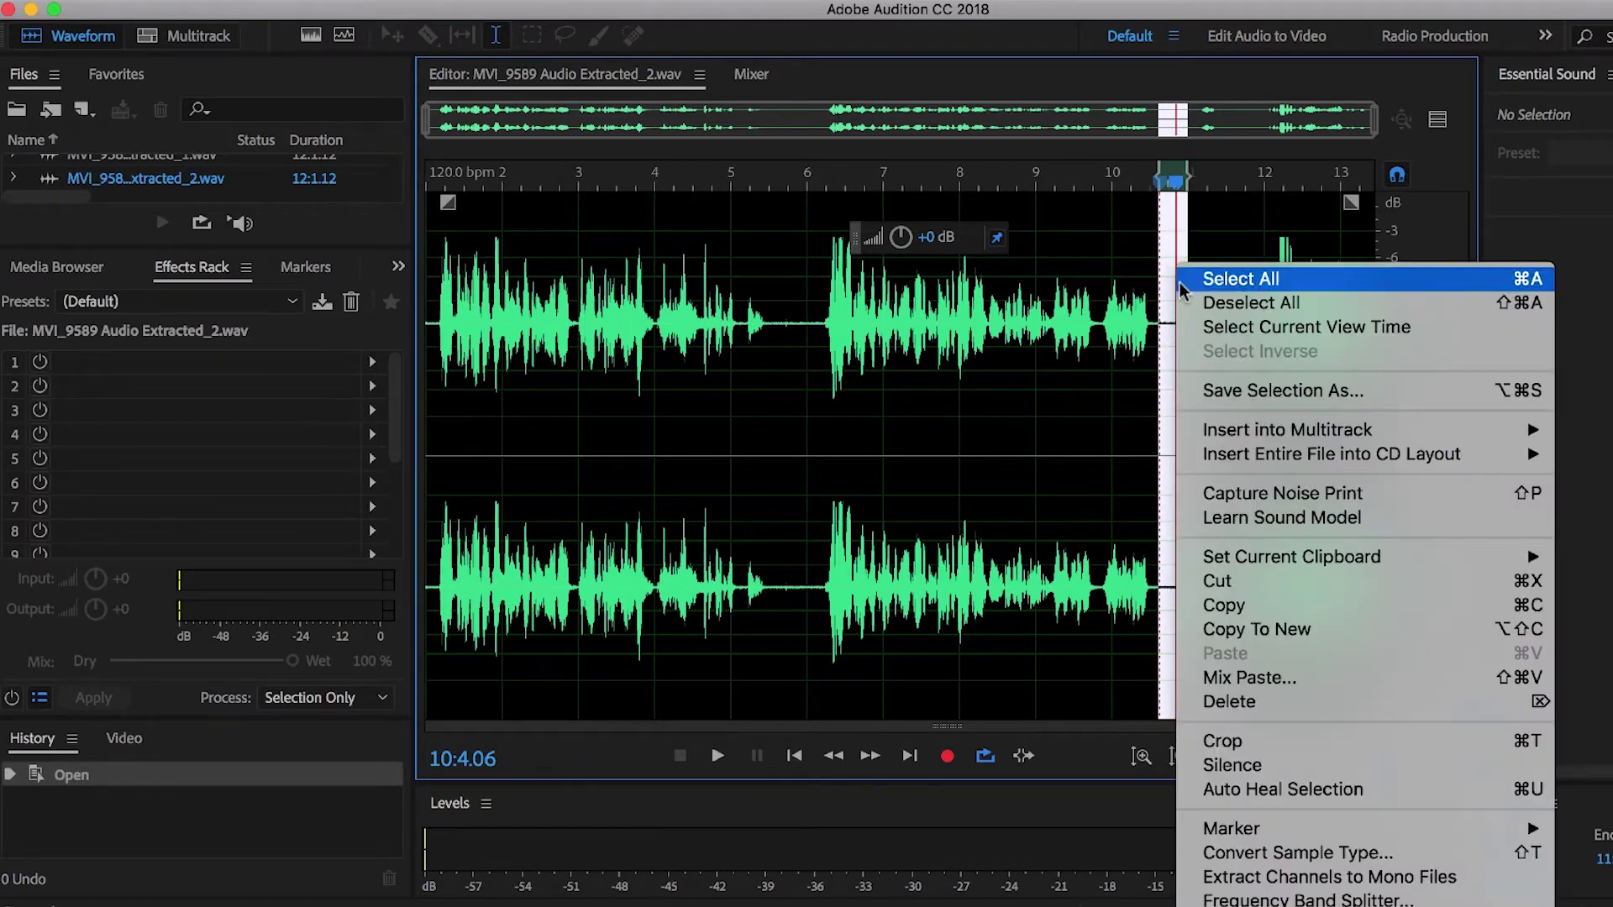
click(1270, 495)
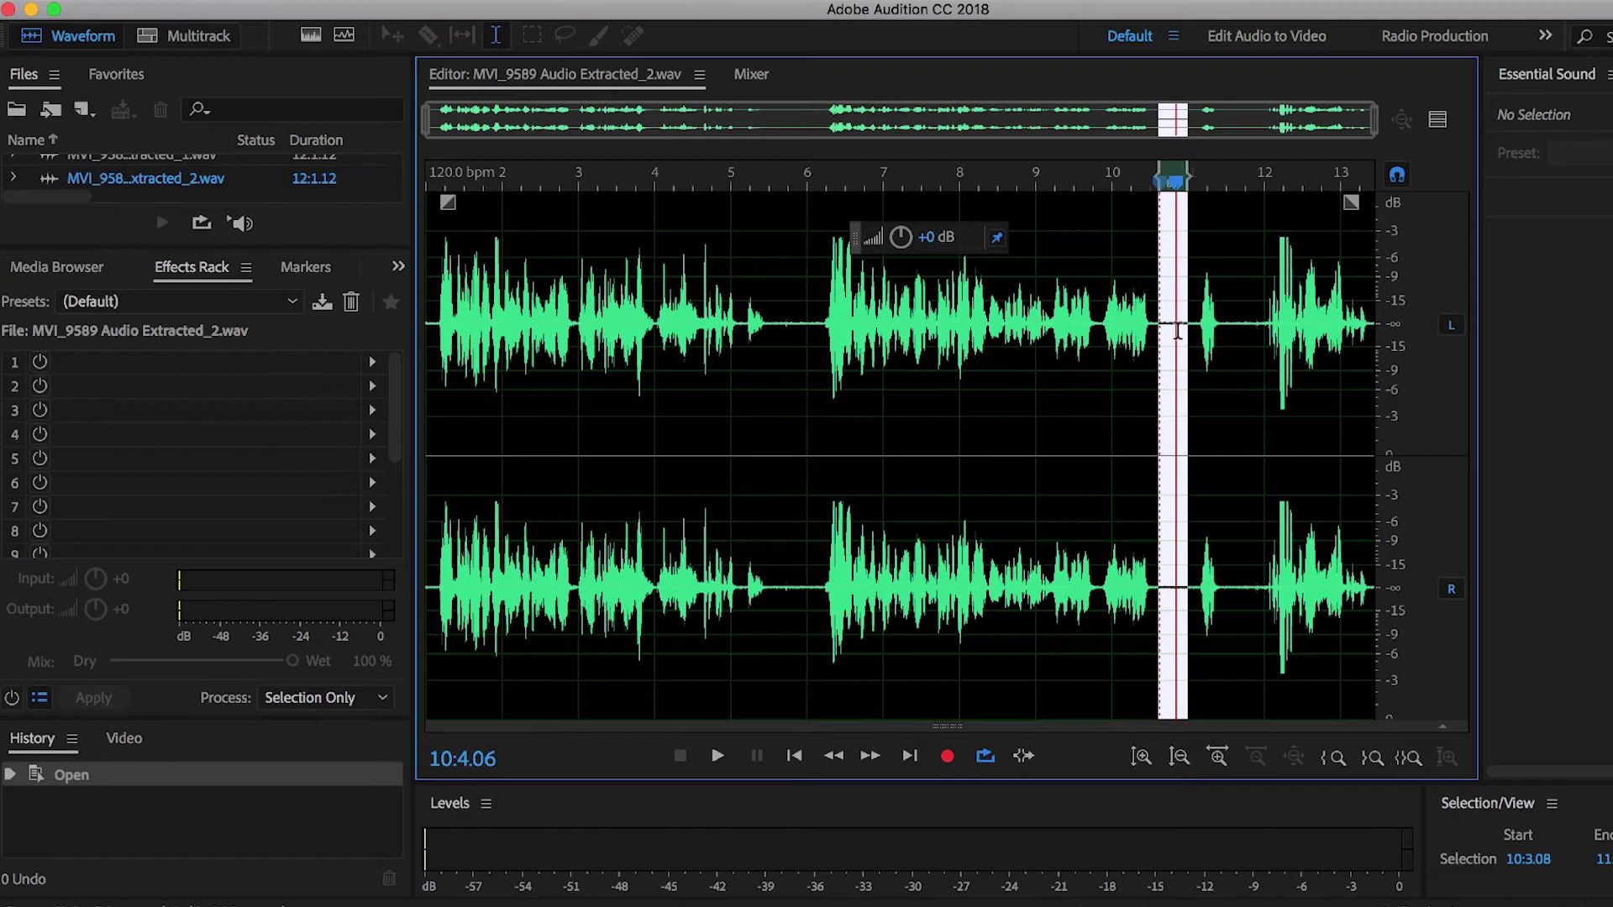
key(super+a)
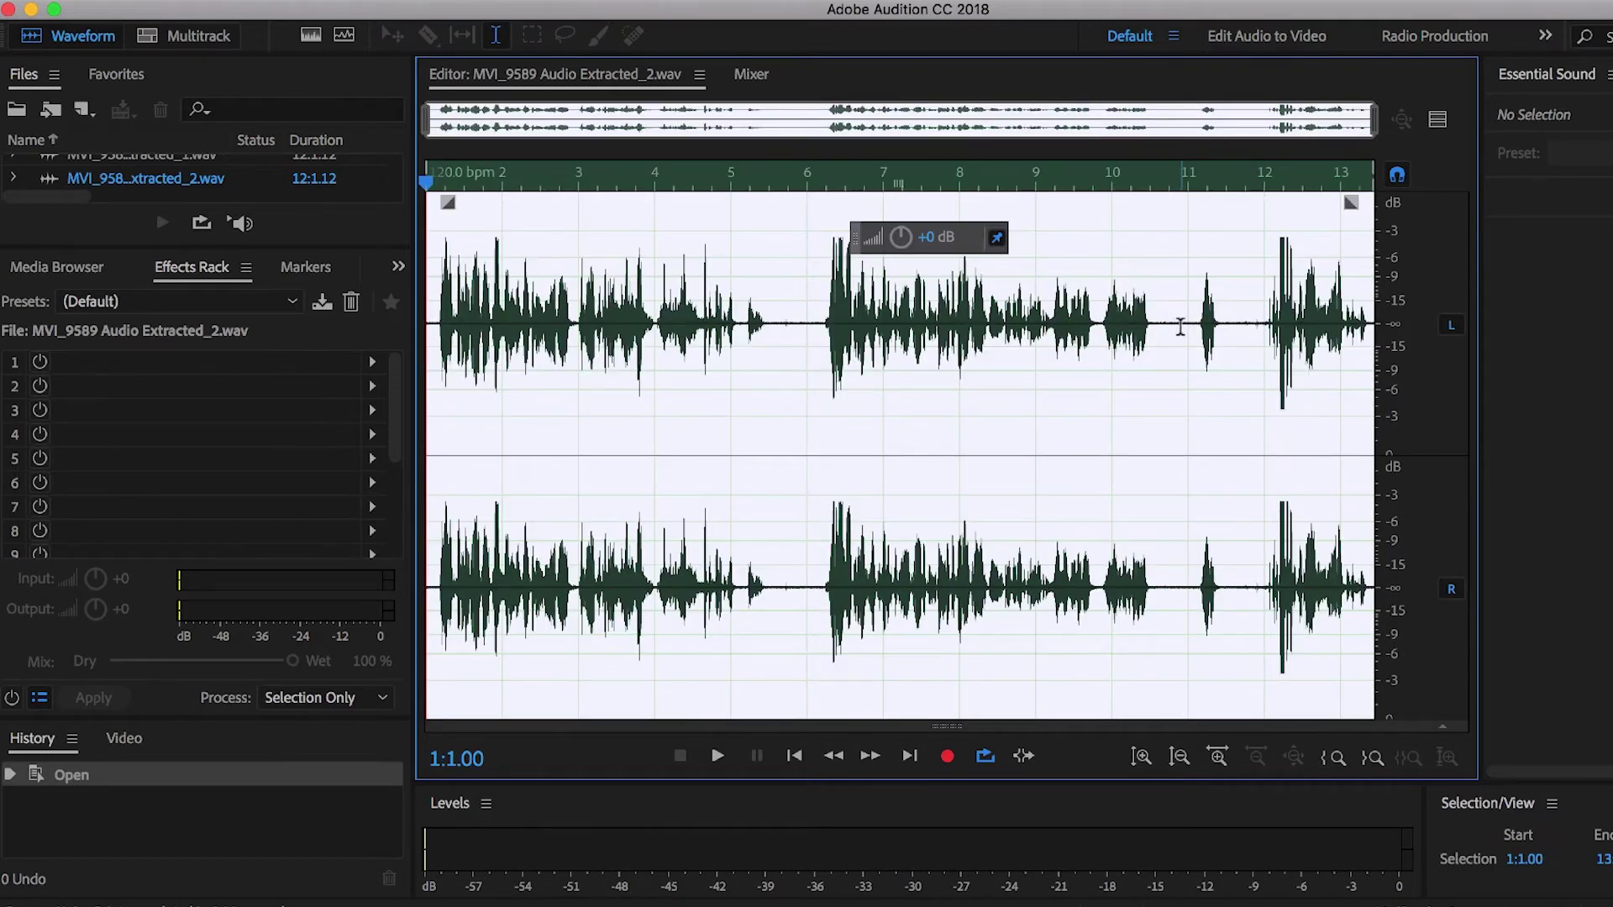
- Open Effects > Noise Reduction / Restoration > Noise Reduction (process) with the captured noise print
click(585, 4)
mouse_move(725, 407)
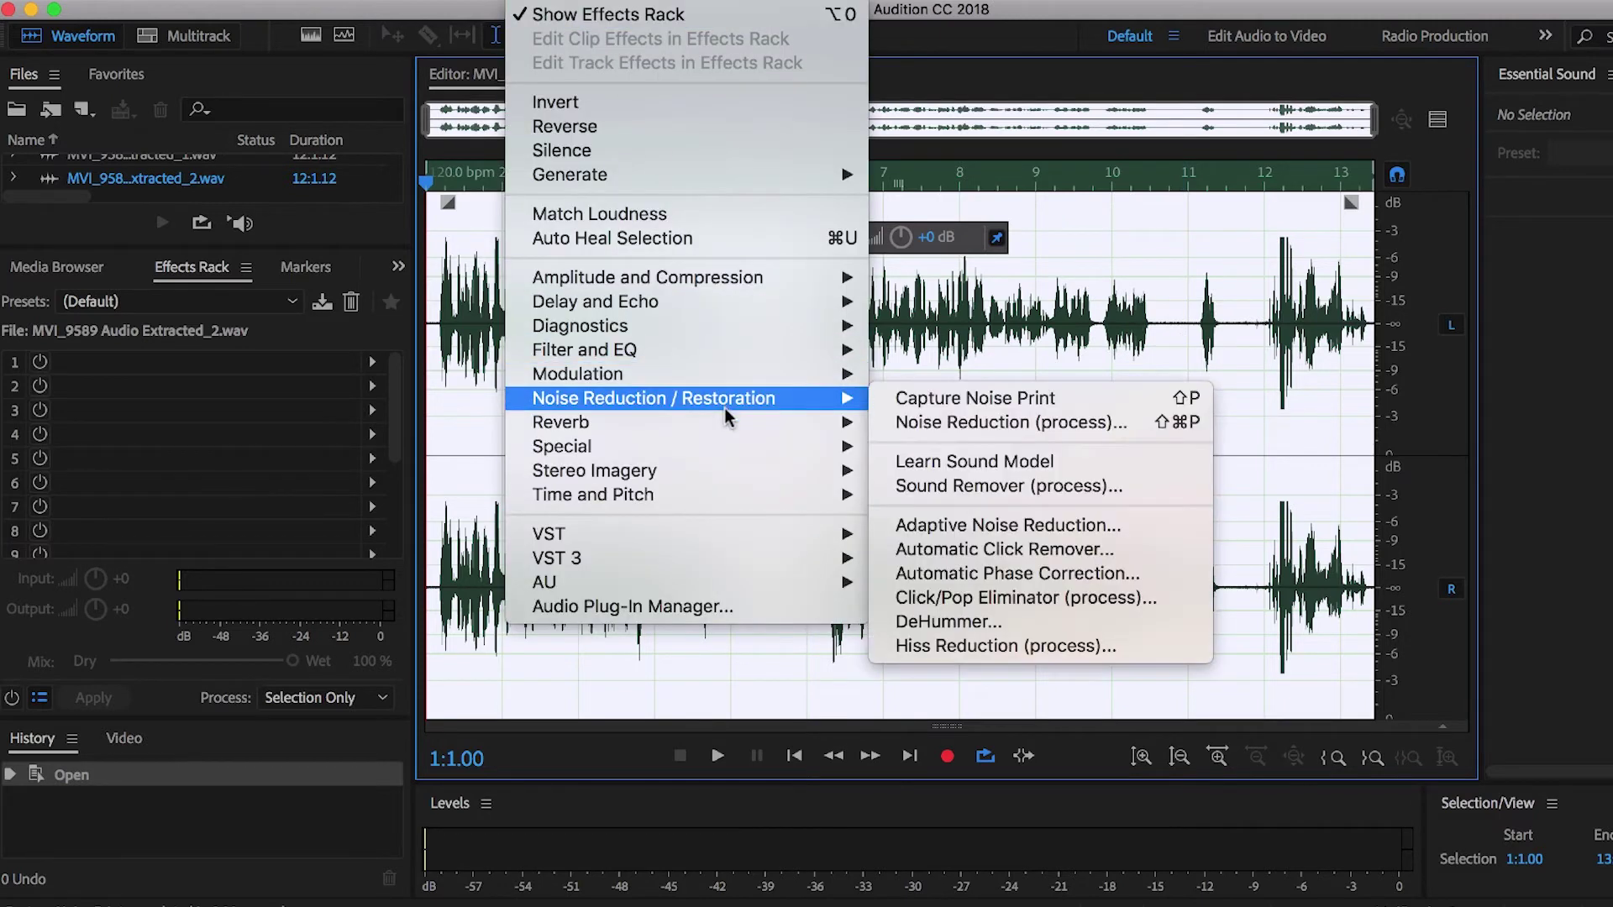
click(991, 422)
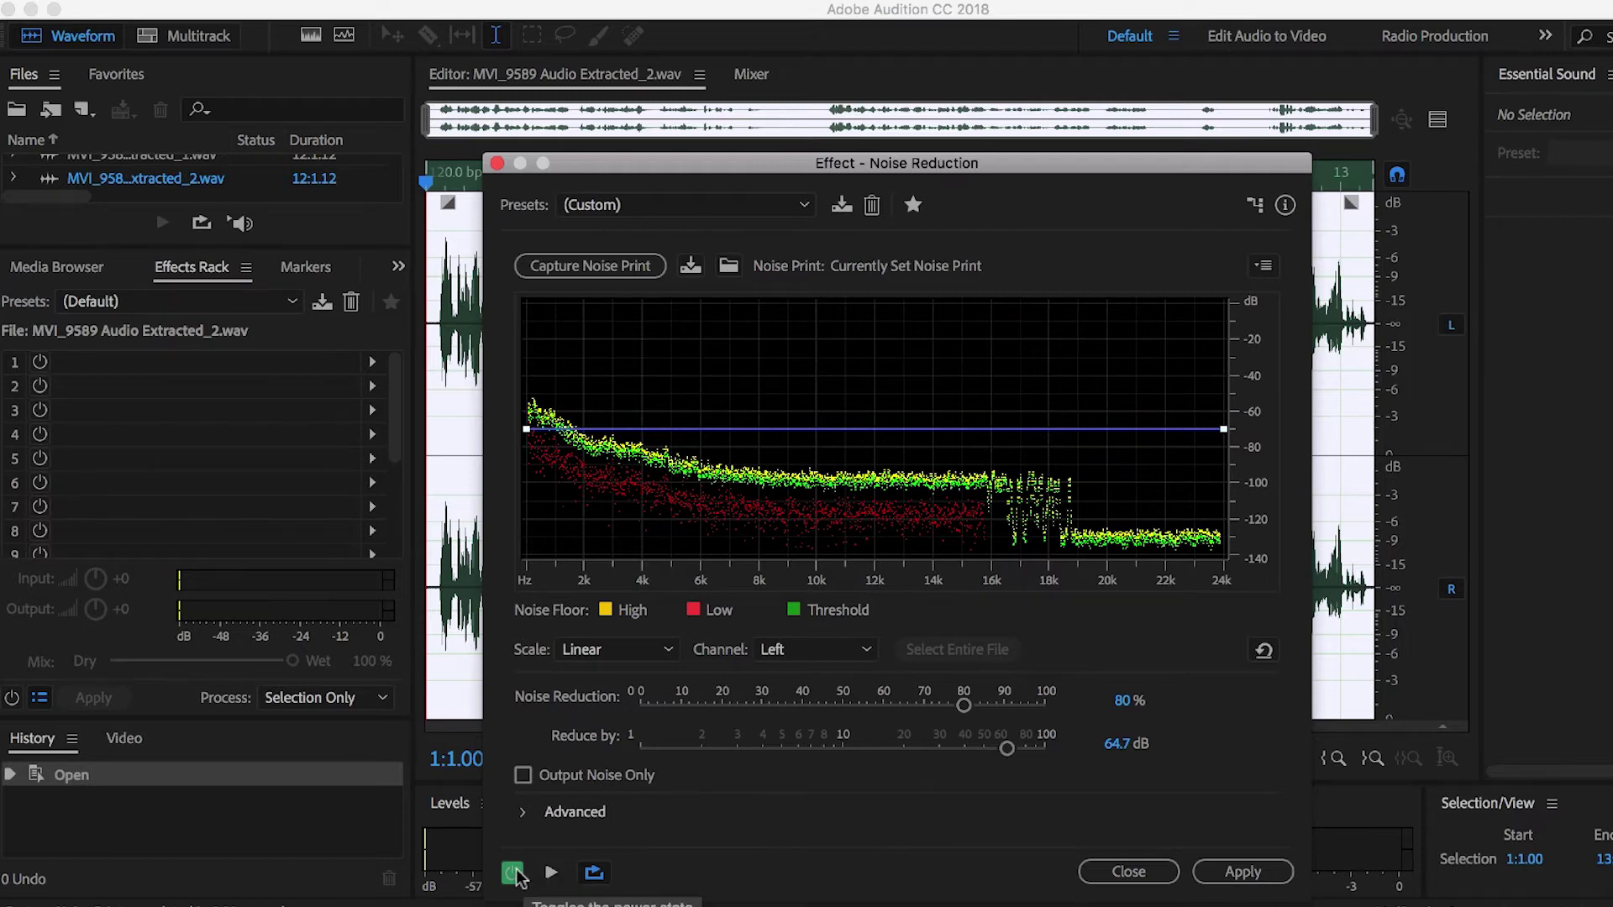
- Preview the 80% noise reduction, switching the effect off and on to compare
key(space)
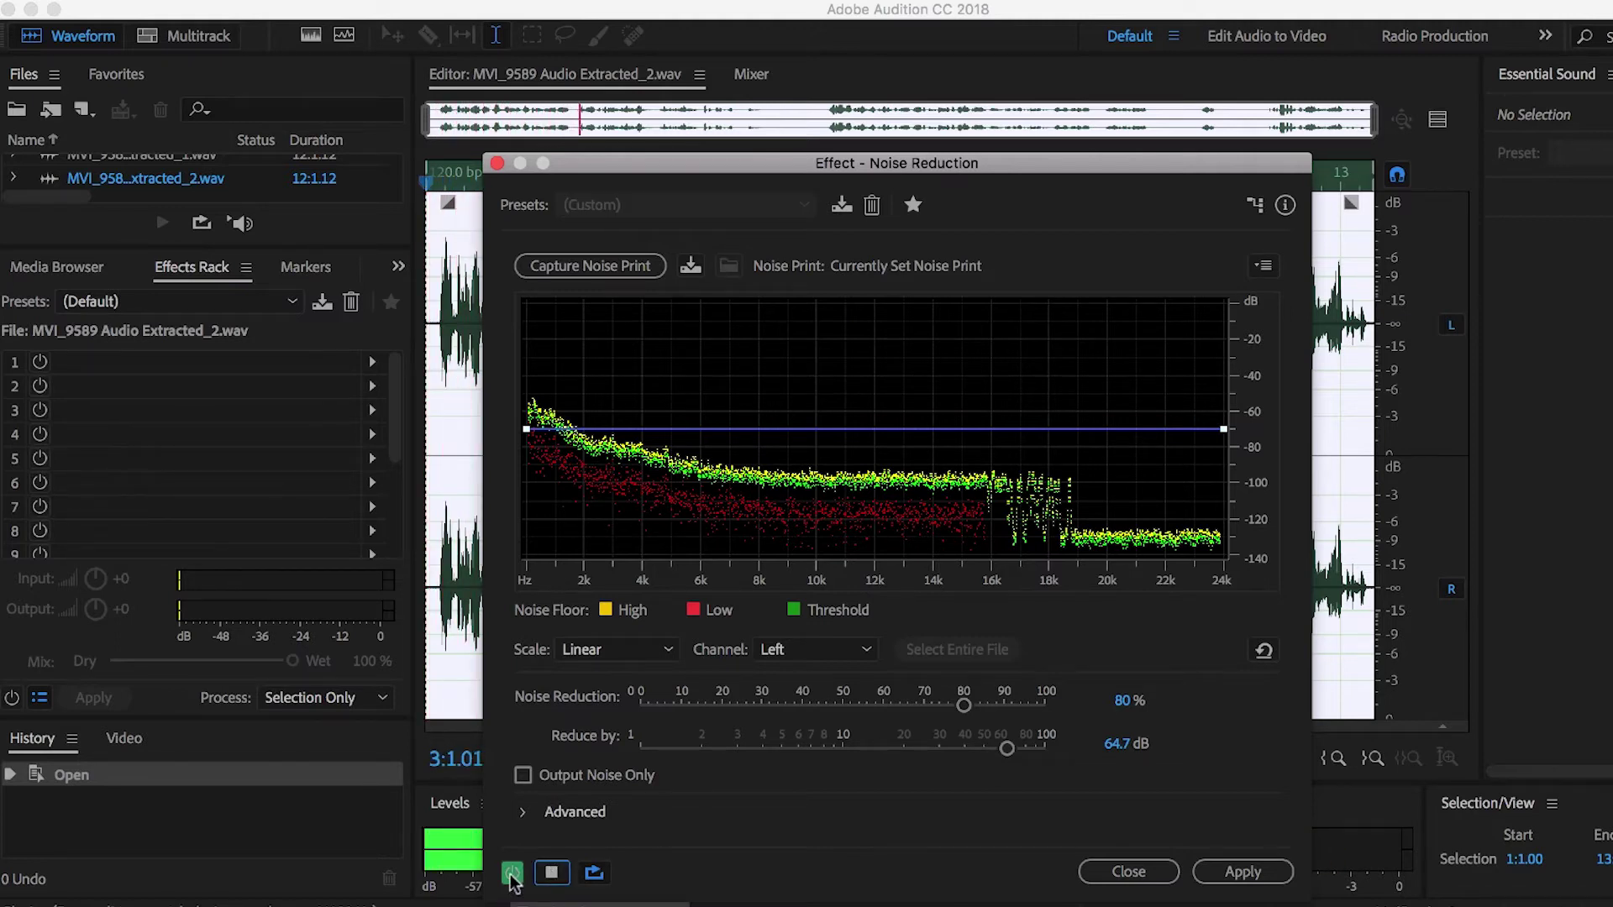
click(511, 876)
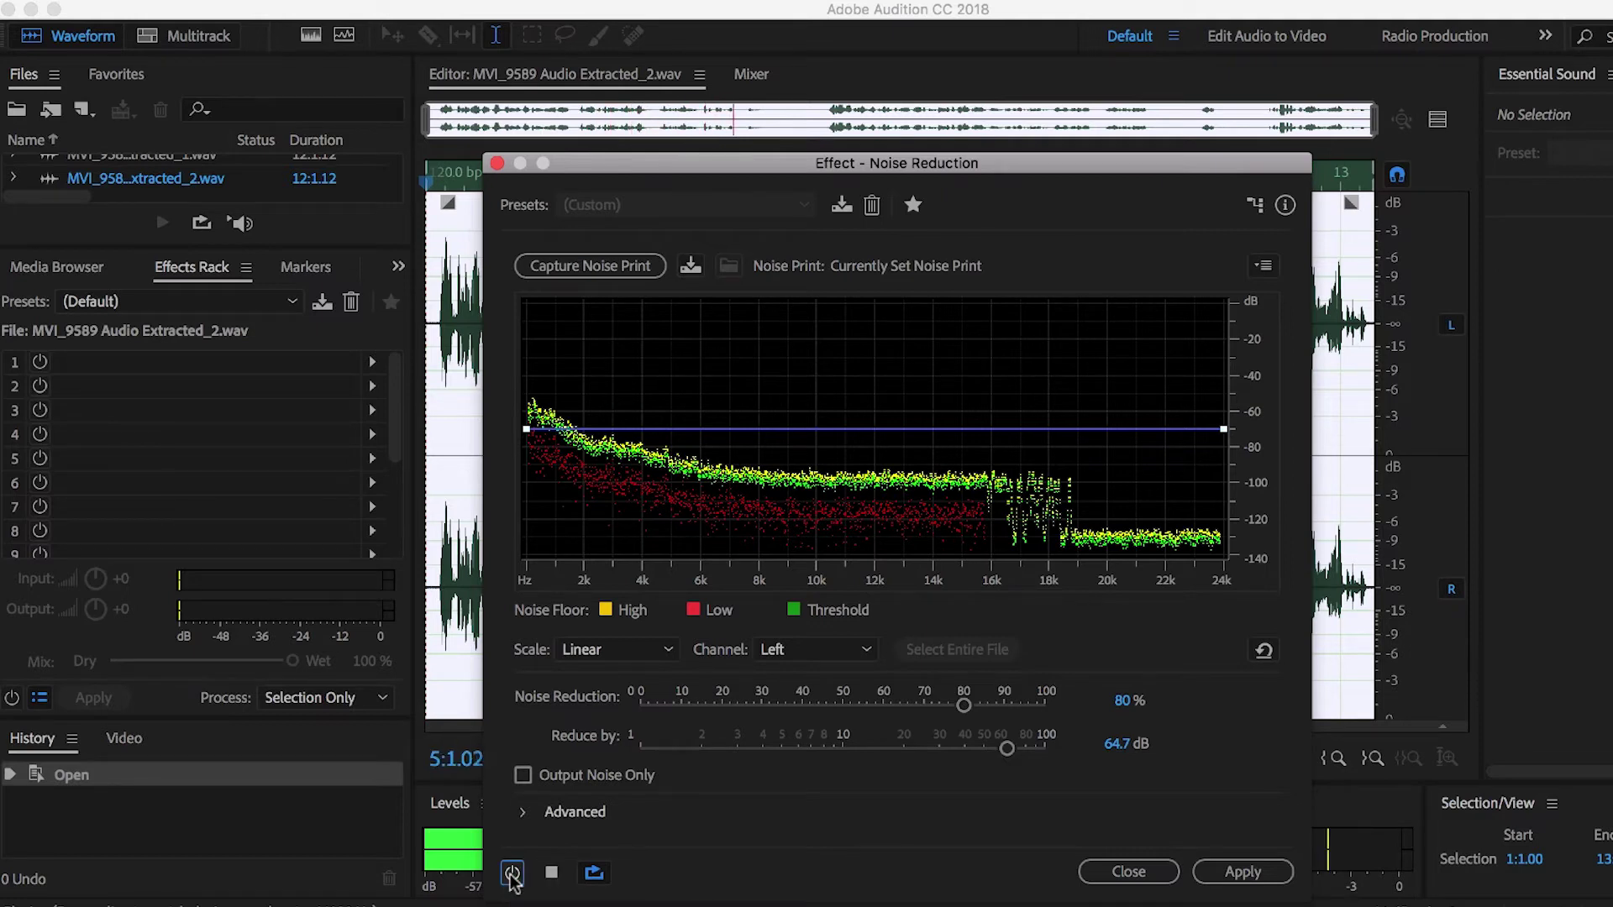
click(511, 874)
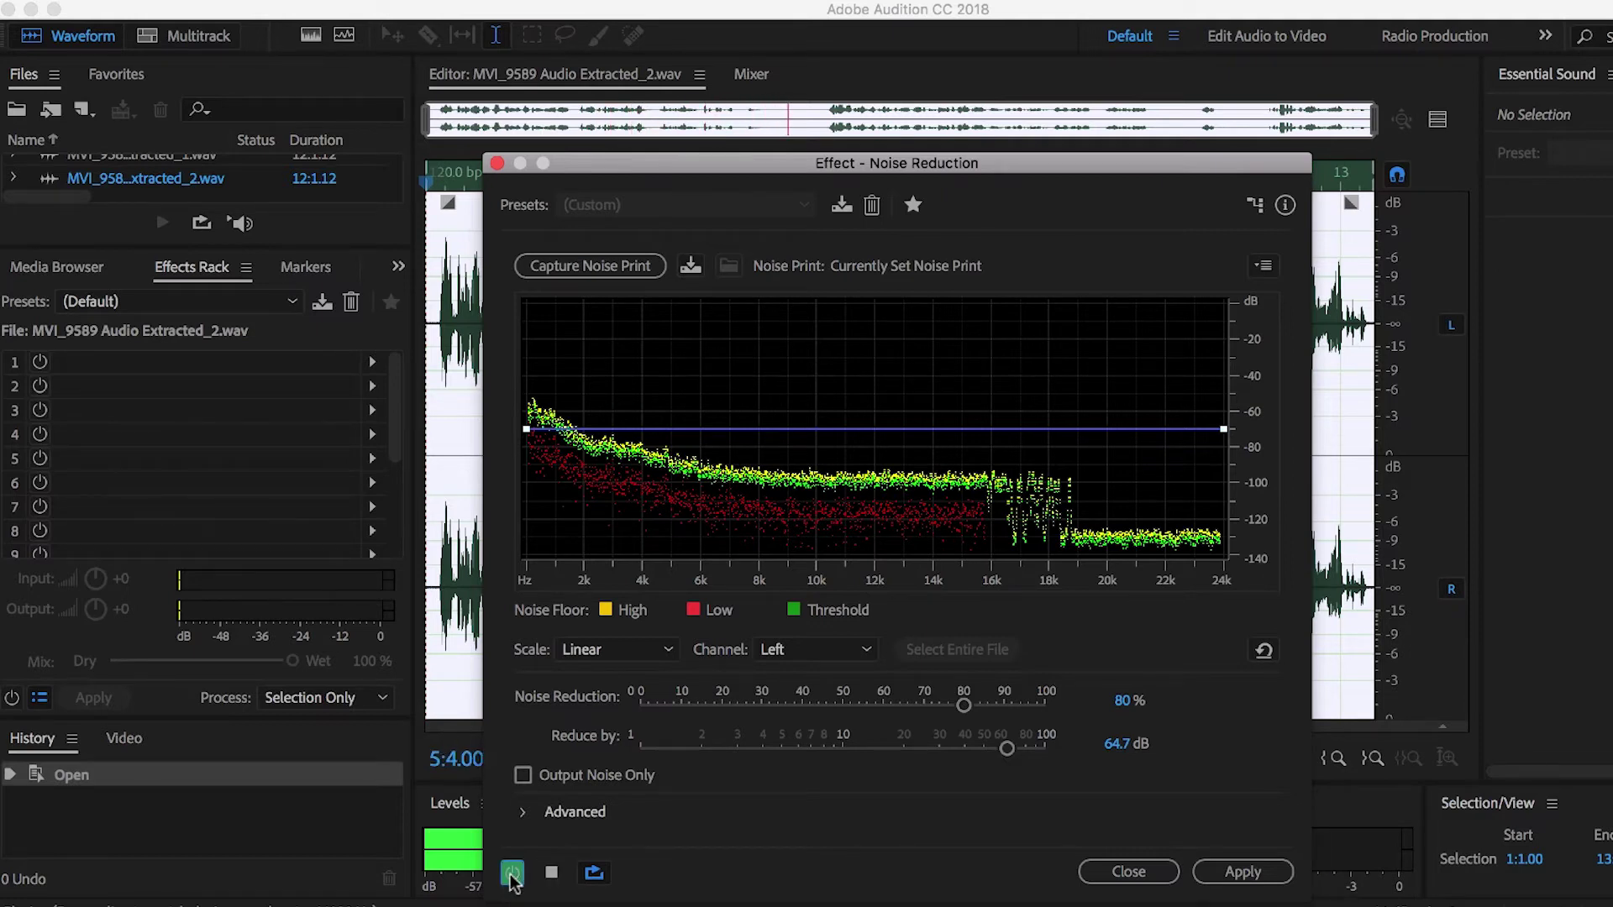
click(552, 874)
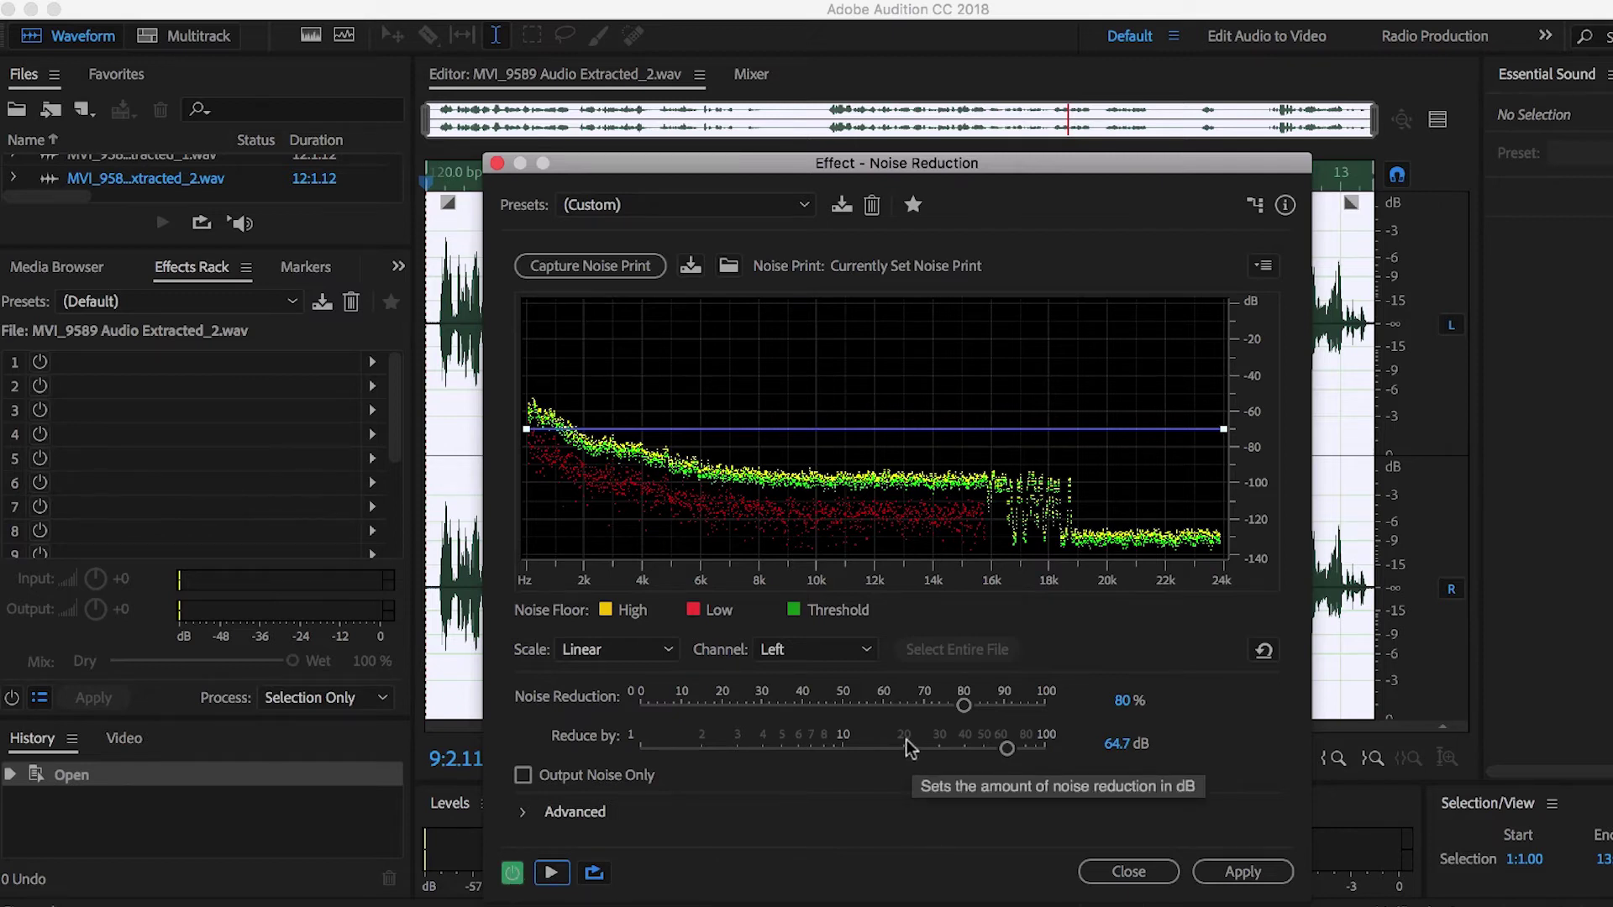
- Apply the noise reduction, save the audio file, and return to Premiere Pro
click(1242, 873)
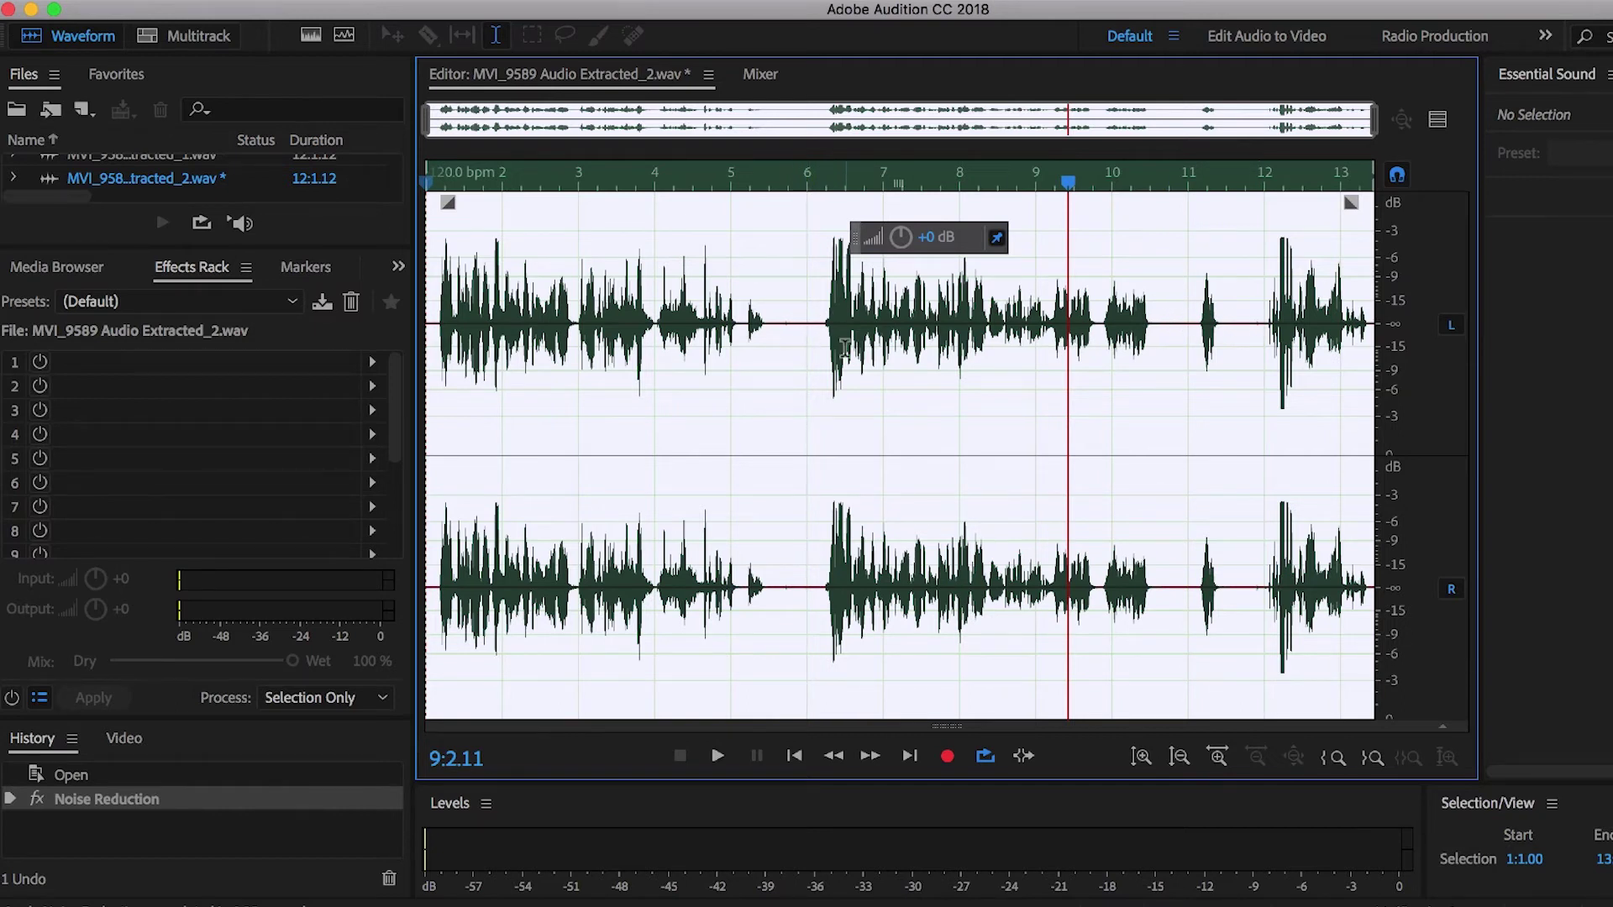
key(super+s)
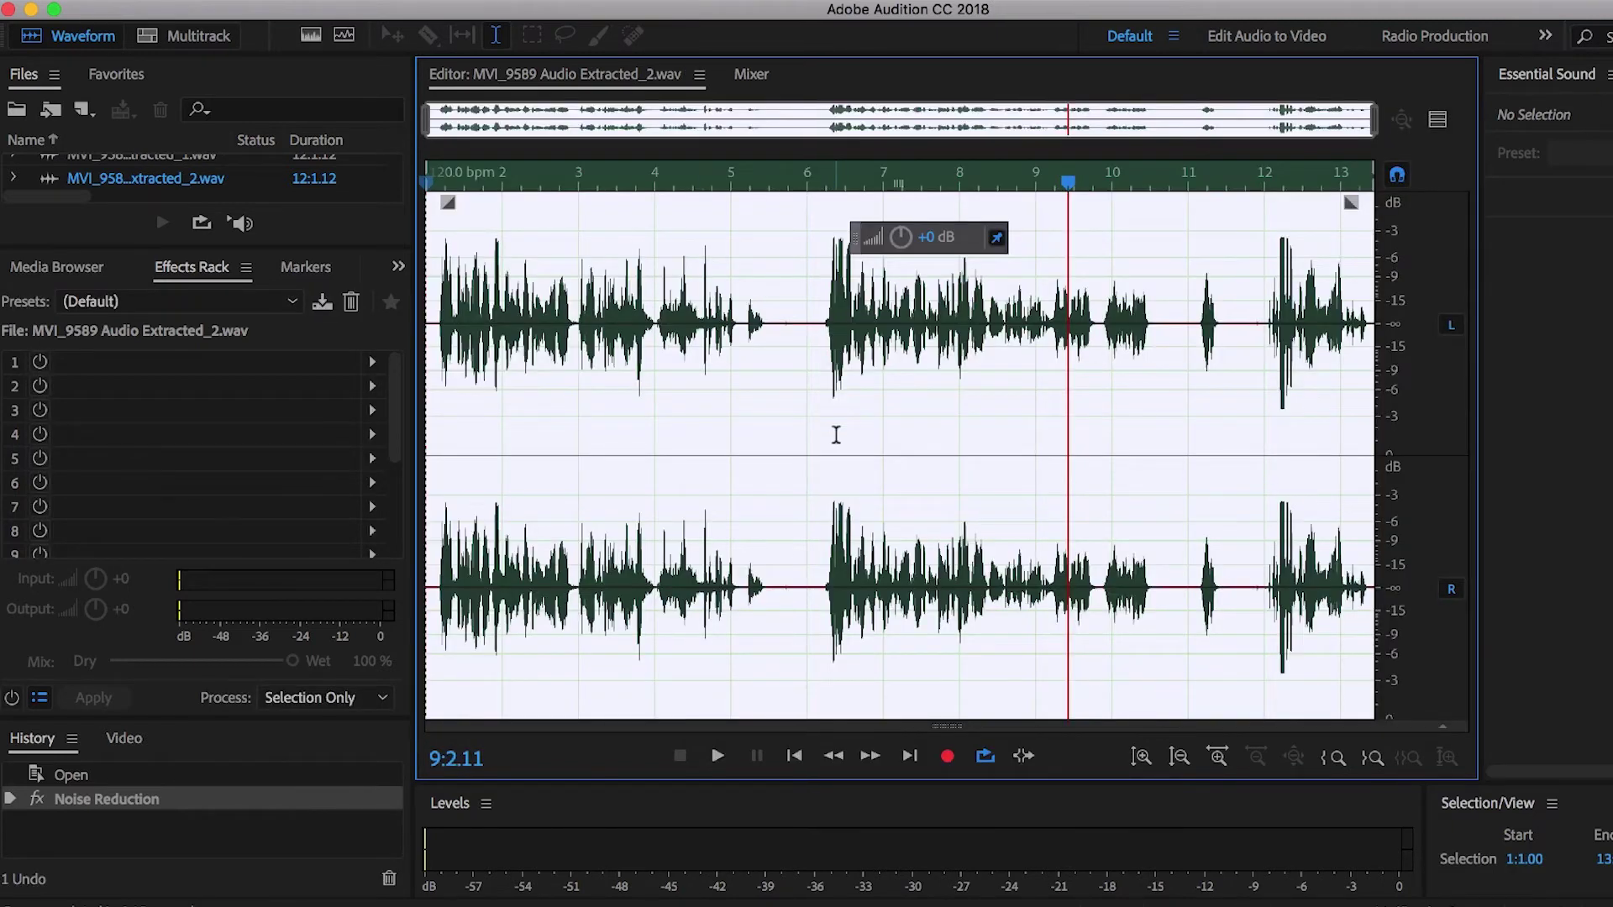
key(super+Tab)
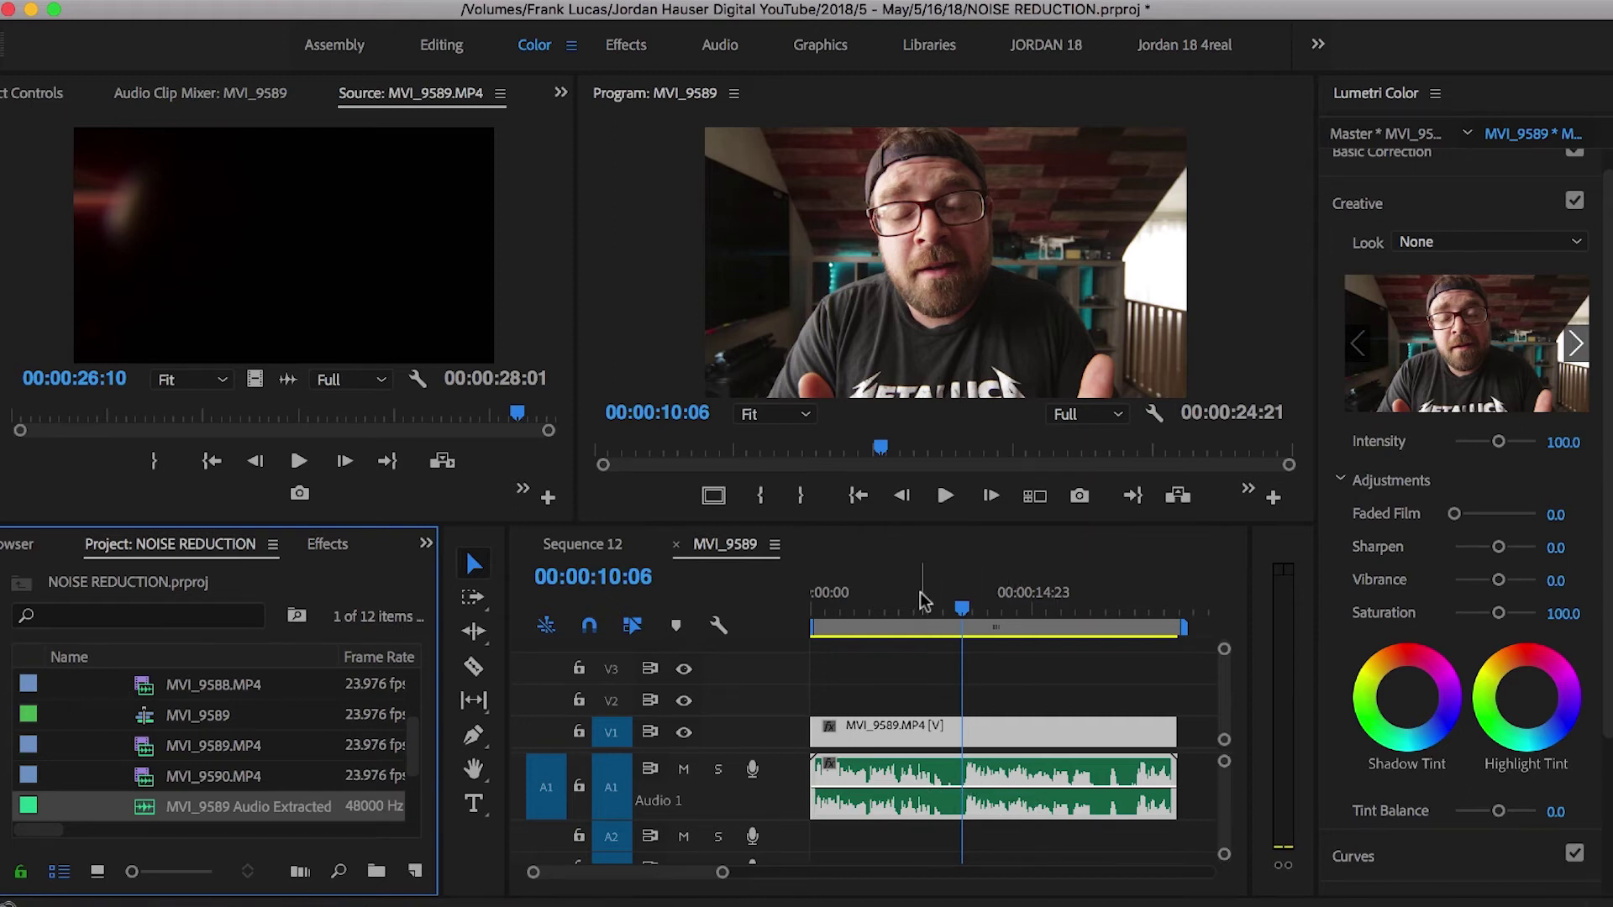
- Add a second copy of MVI_9589.MP4 after the first clip and play it
key(minus)
key(minus)
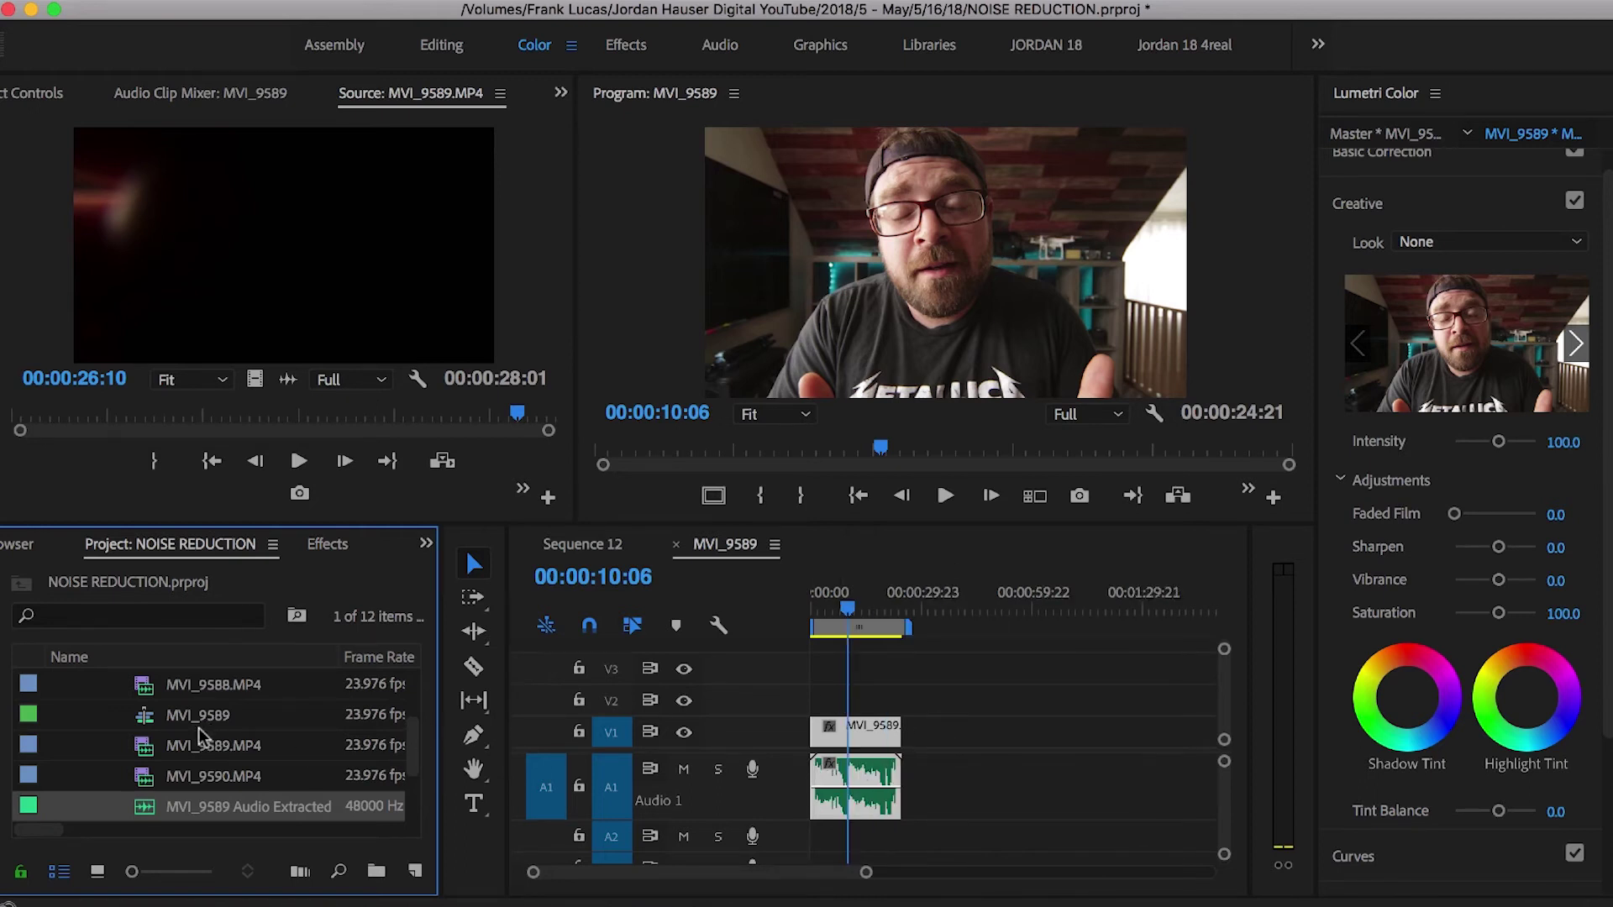
drag(200, 727, 956, 721)
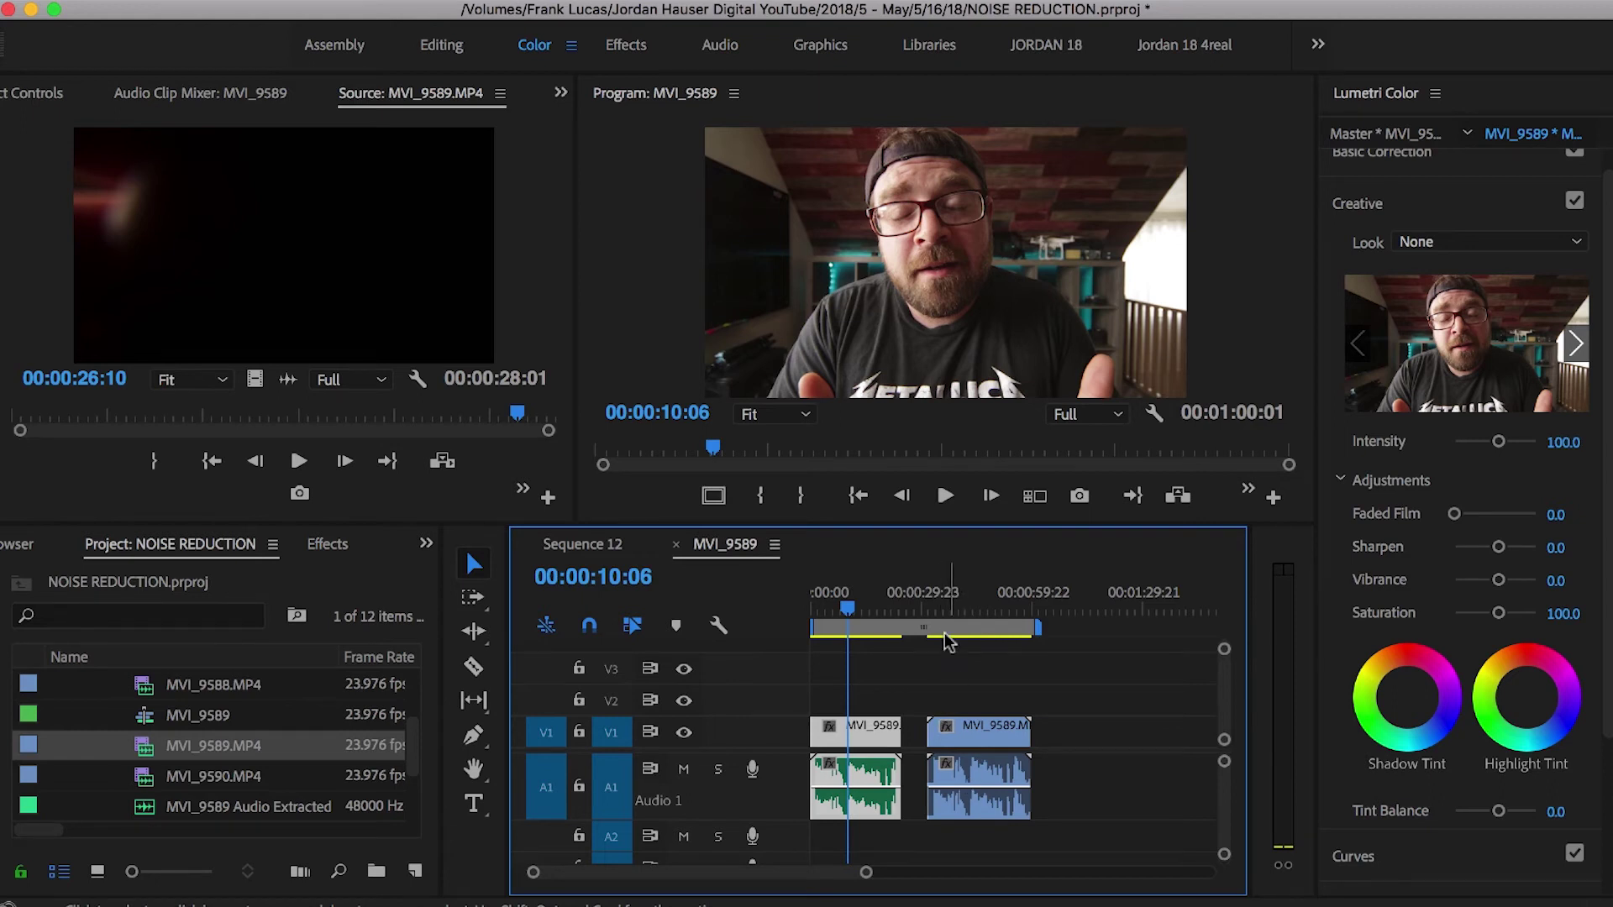
drag(945, 600, 941, 599)
key(XF86AudioRaiseVolume)
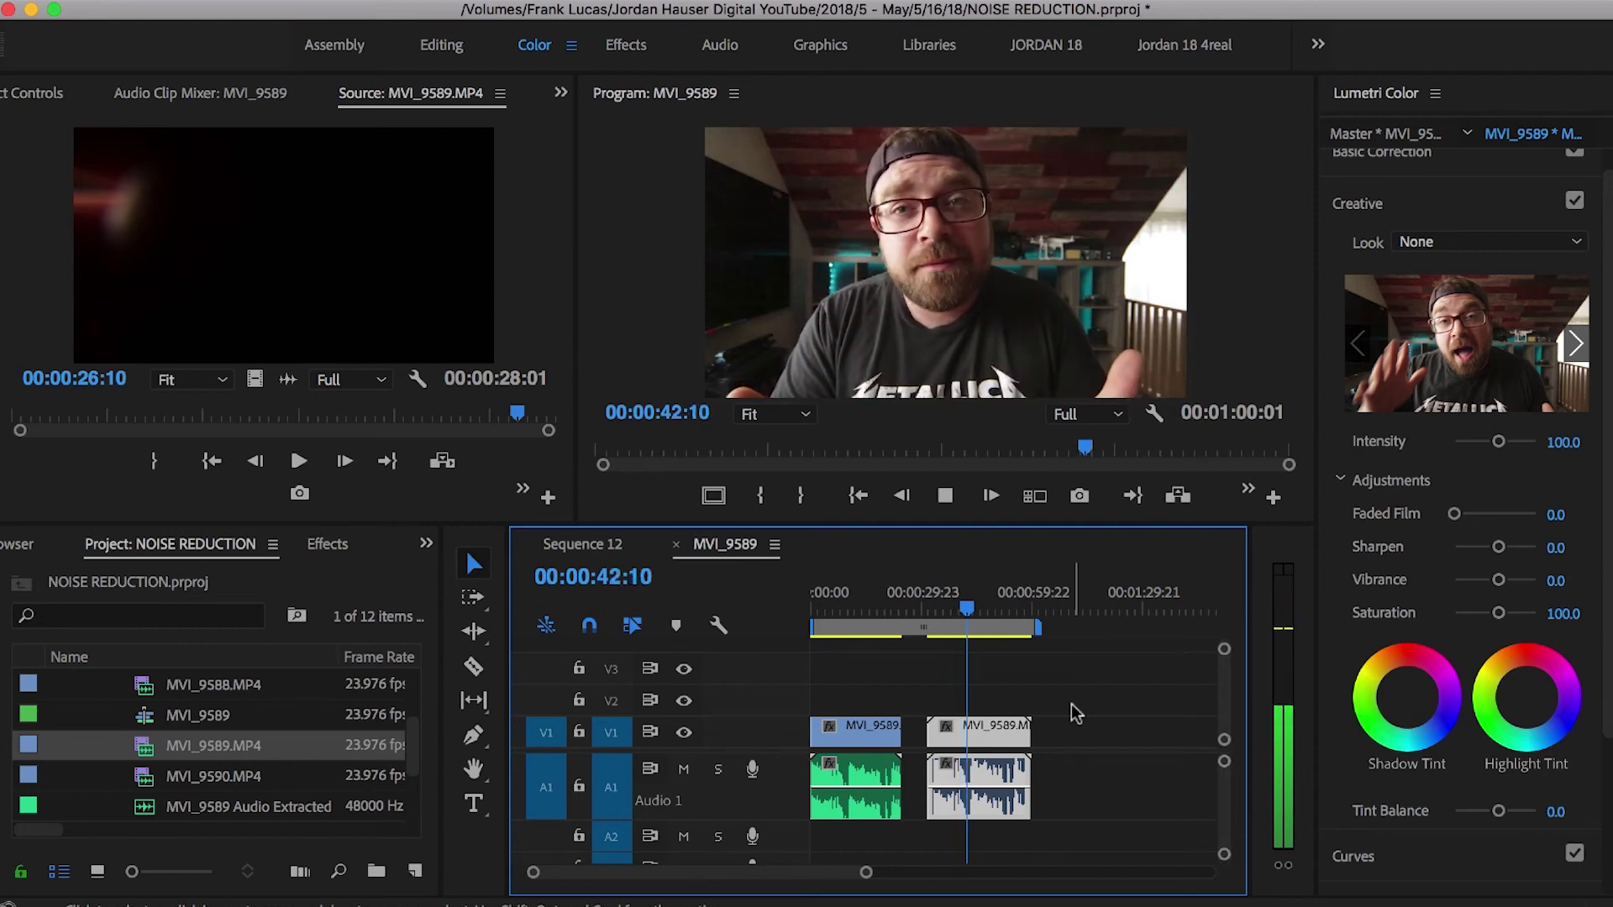
key(space)
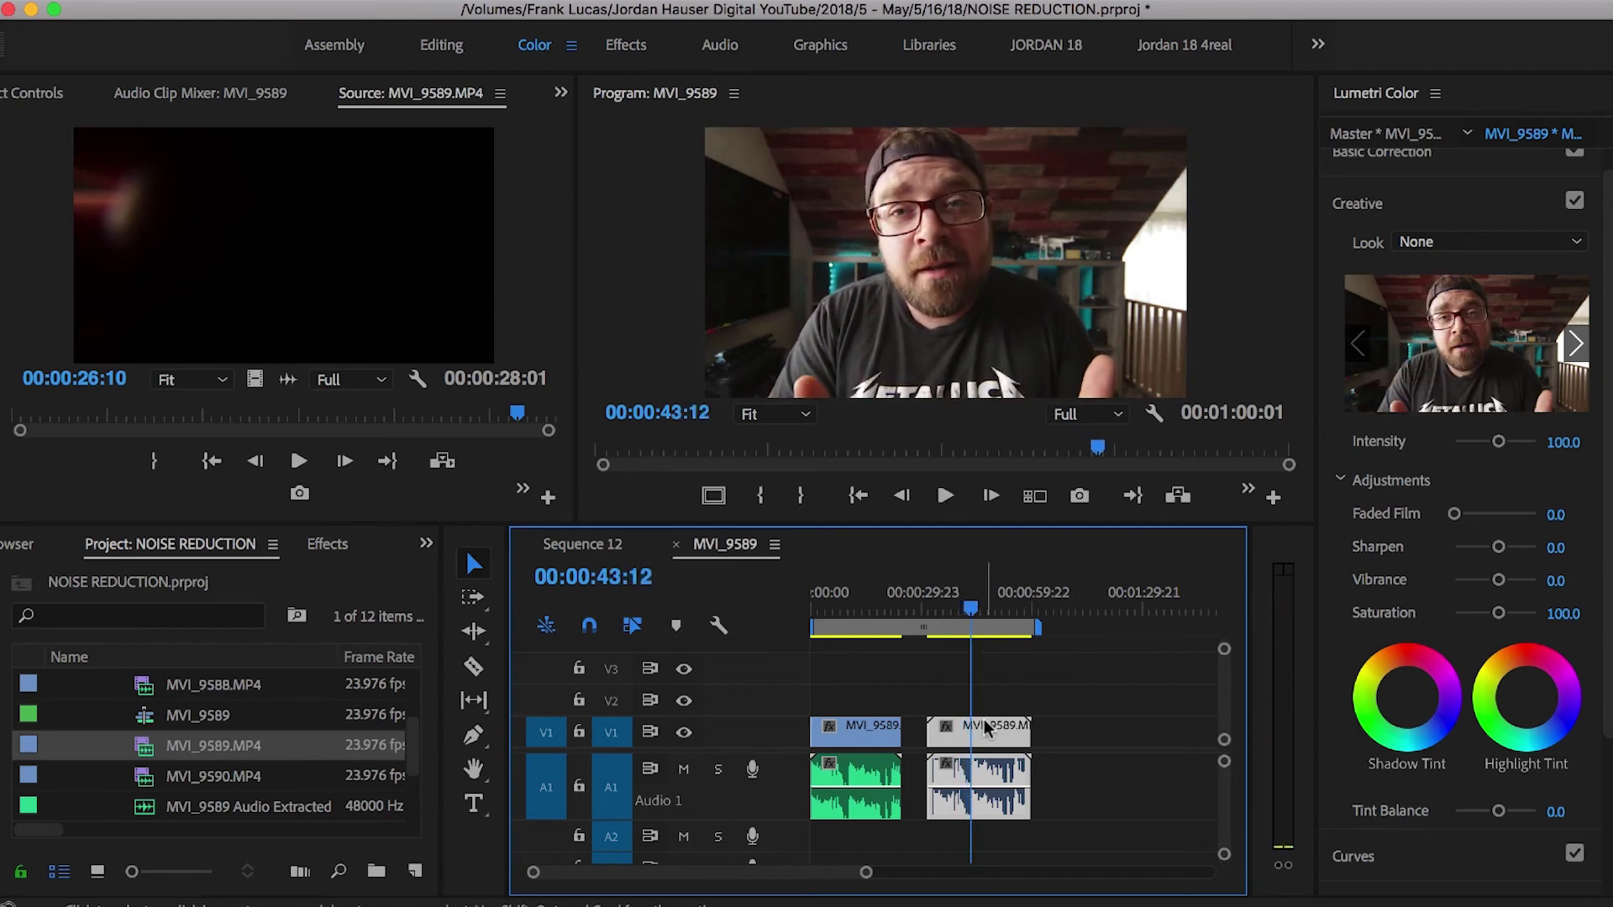
- Play the noise-reduced clip from the sequence start to compare it with the original
click(825, 615)
click(823, 614)
key(space)
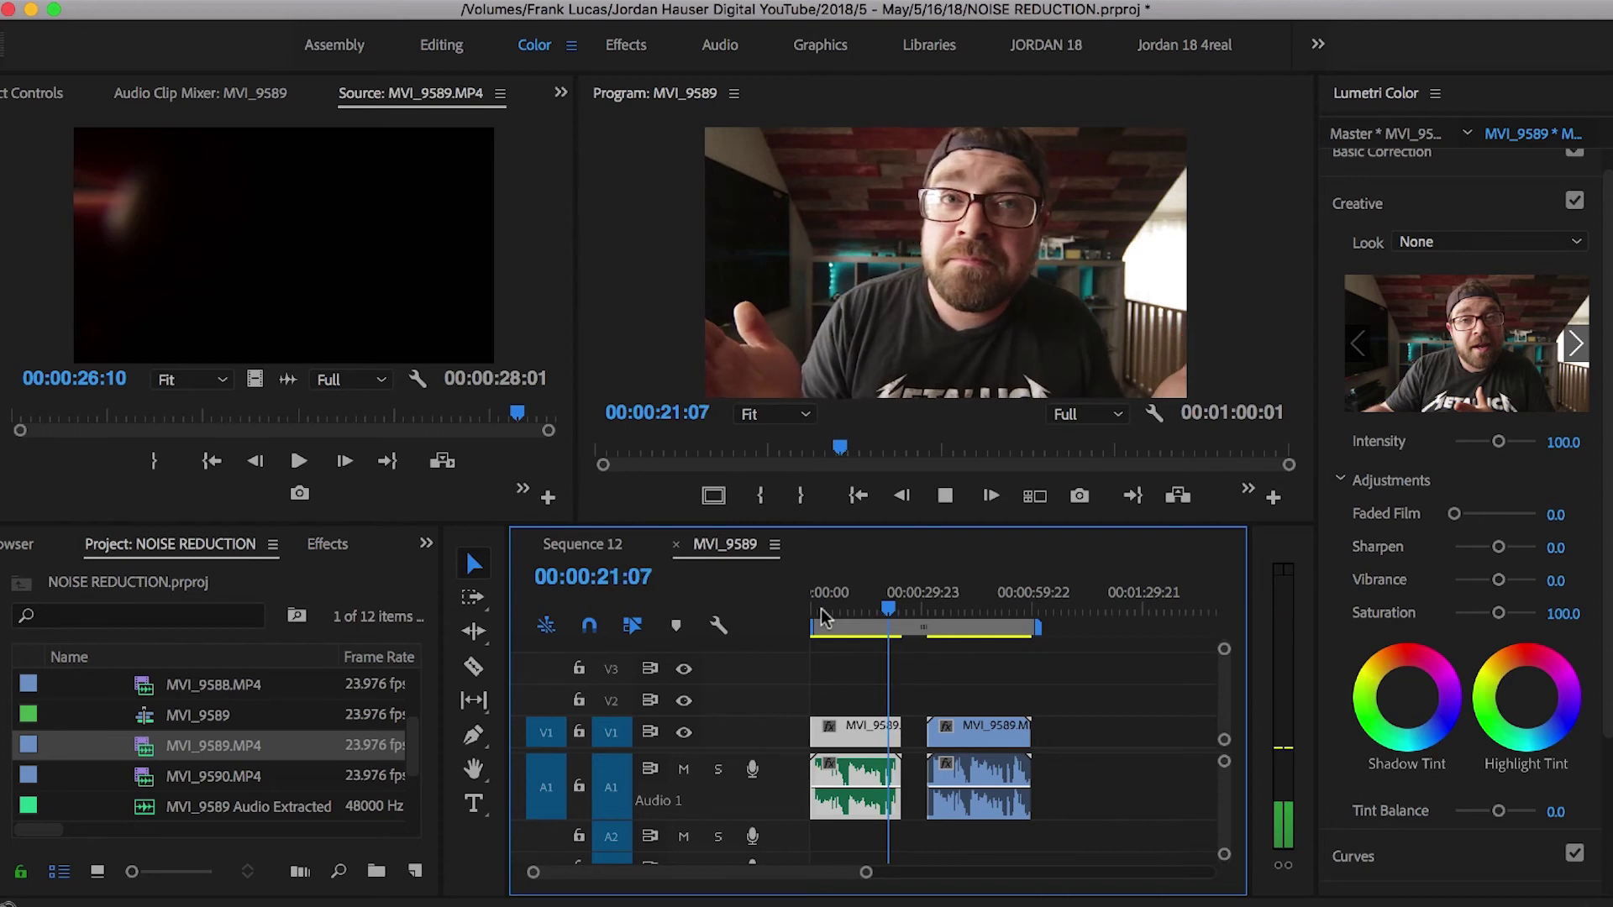
key(space)
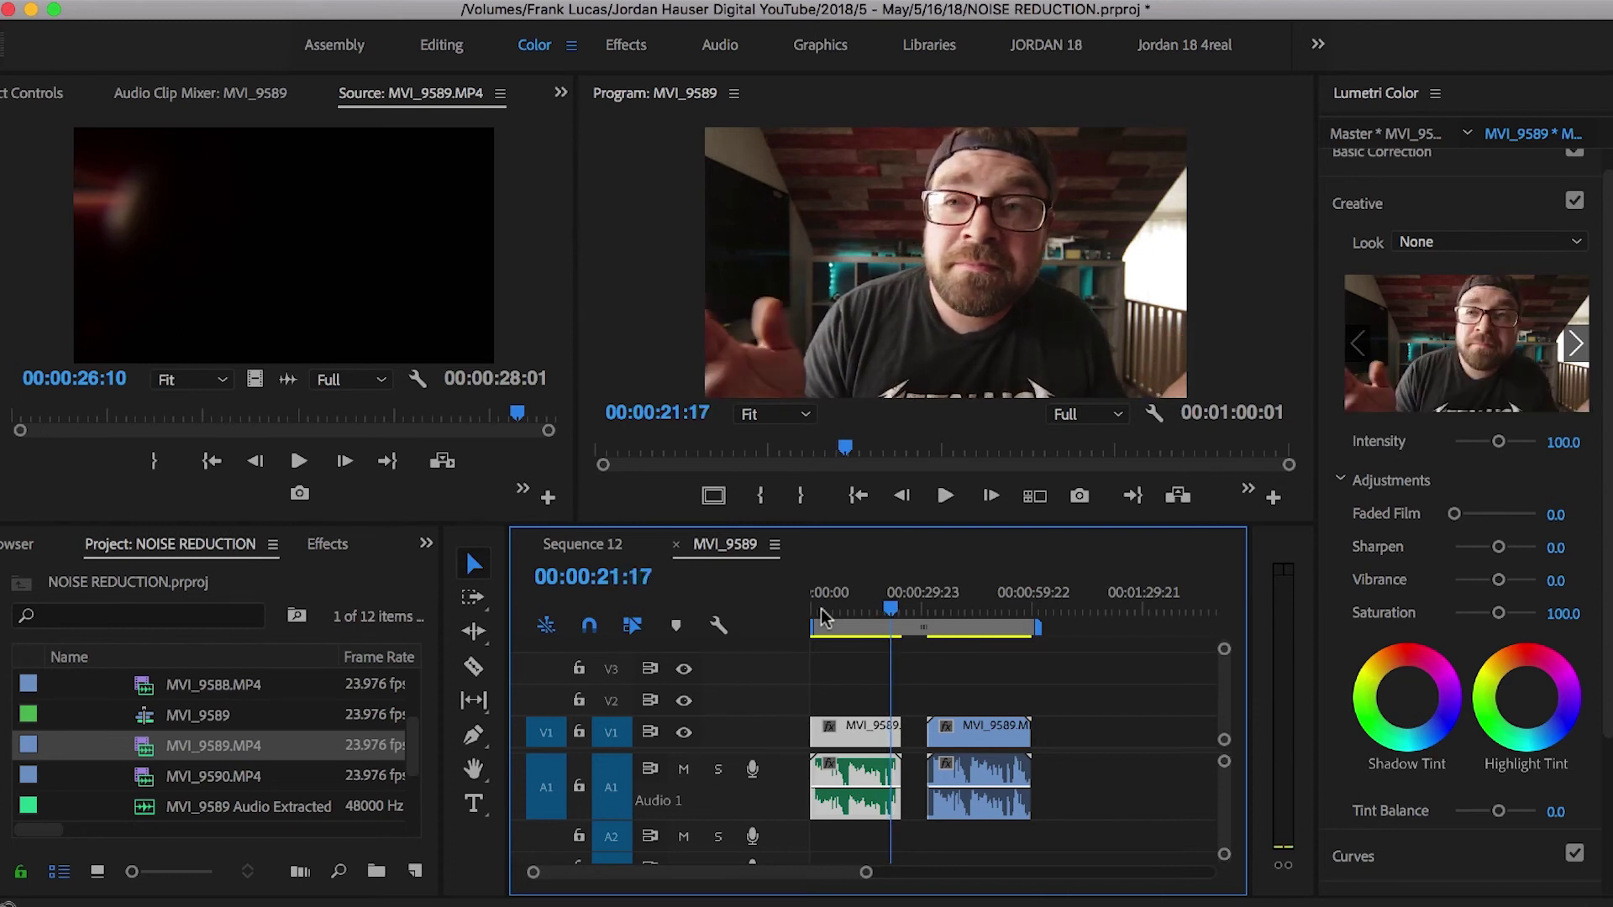